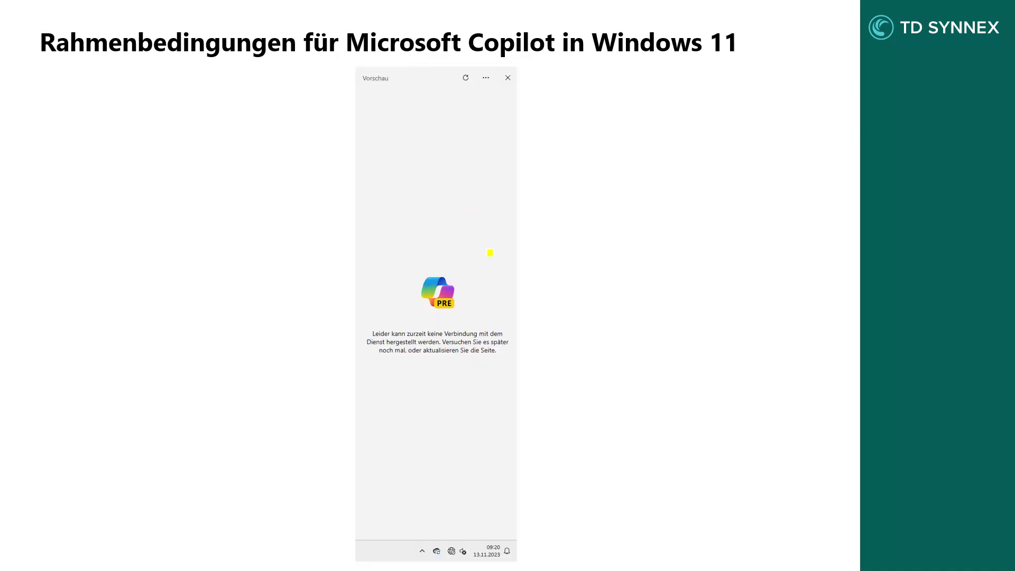
mouse_move(490, 252)
left_mouse_down()
mouse_move(352, 252)
mouse_move(338, 325)
mouse_move(381, 378)
mouse_move(477, 382)
mouse_move(544, 322)
mouse_move(502, 263)
mouse_move(448, 249)
left_mouse_up()
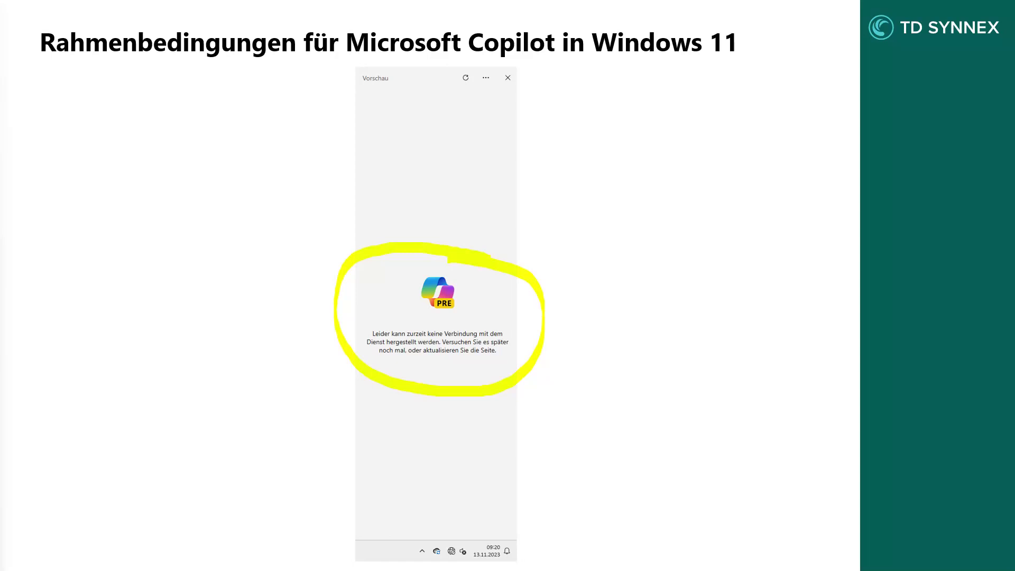
key("Right")
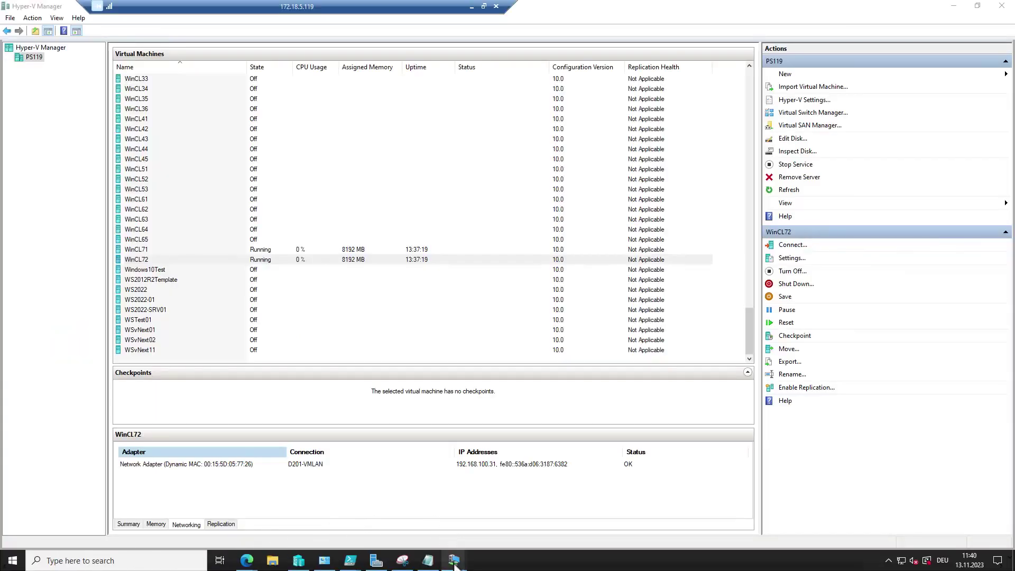
Step: Switch to the WinCL71 virtual machine and open Copilot from its desktop shortcut
mouse_move(455, 564)
left_click(504, 520)
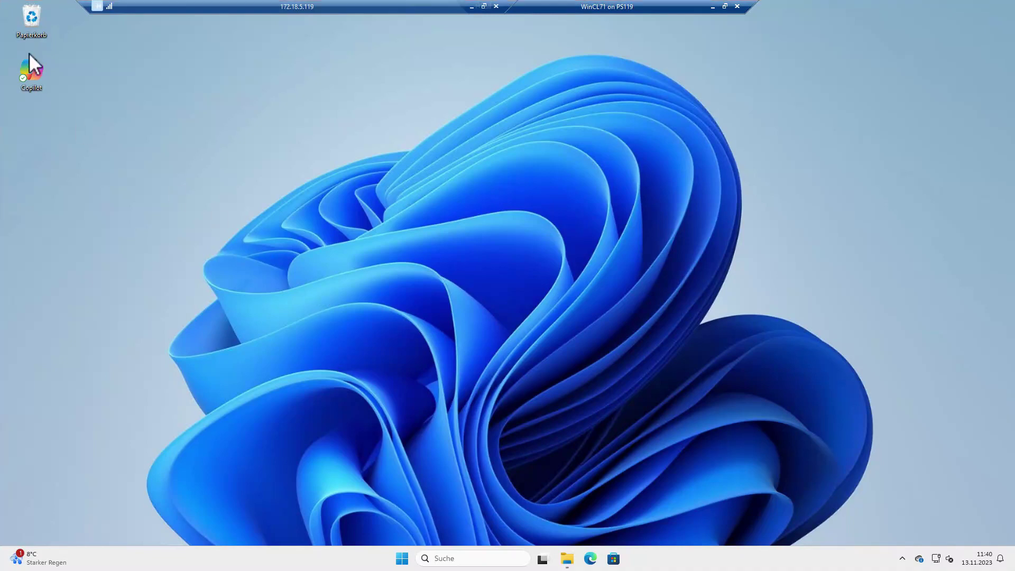
double_click(32, 74)
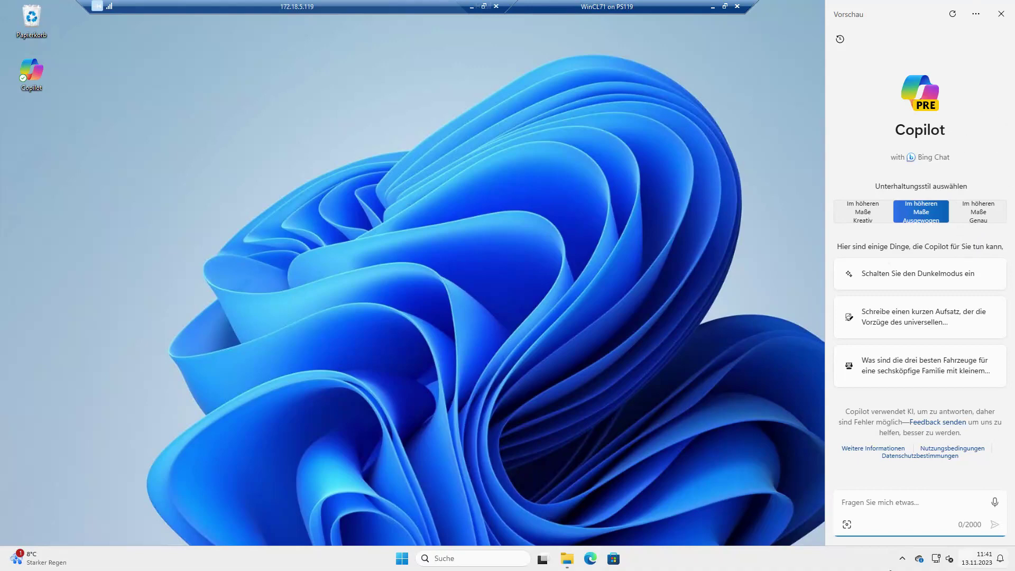
left_click(812, 564)
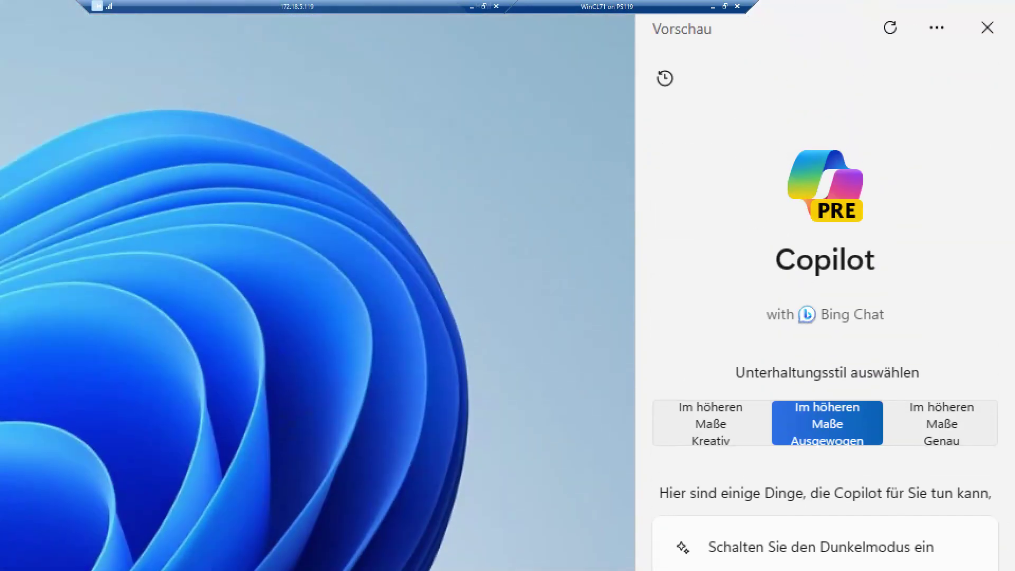
mouse_move(696, 112)
left_mouse_down()
mouse_move(811, 333)
mouse_move(917, 374)
mouse_move(959, 344)
left_mouse_up()
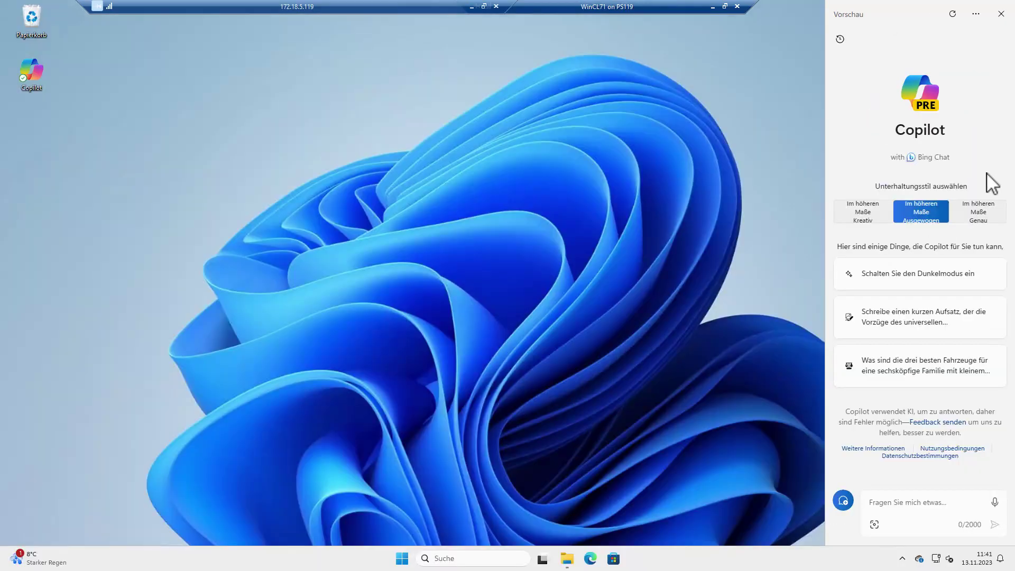
Step: Switch to the WinCL72 virtual machine and open Copilot there from its desktop shortcut
left_click(712, 6)
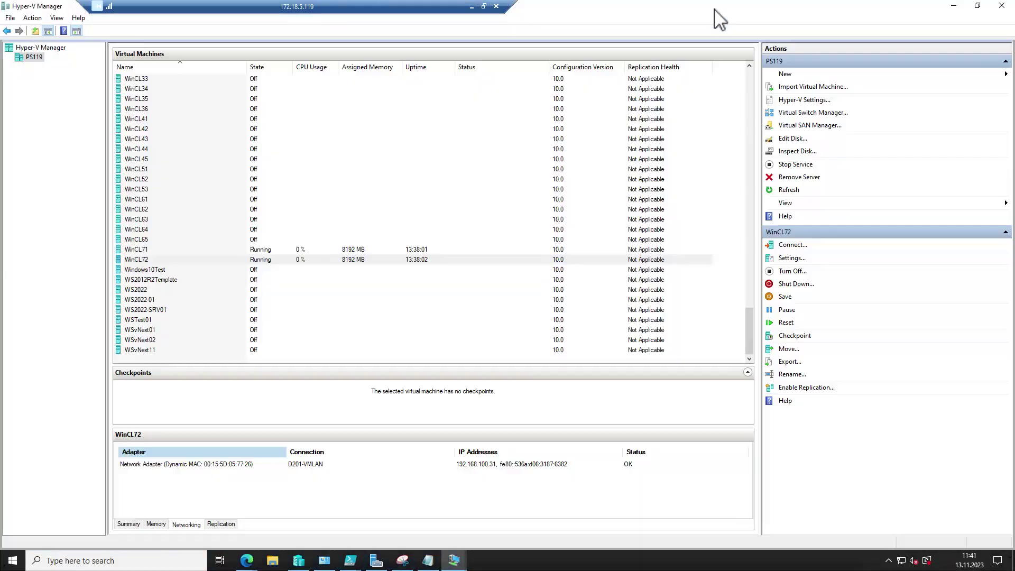
left_click(453, 561)
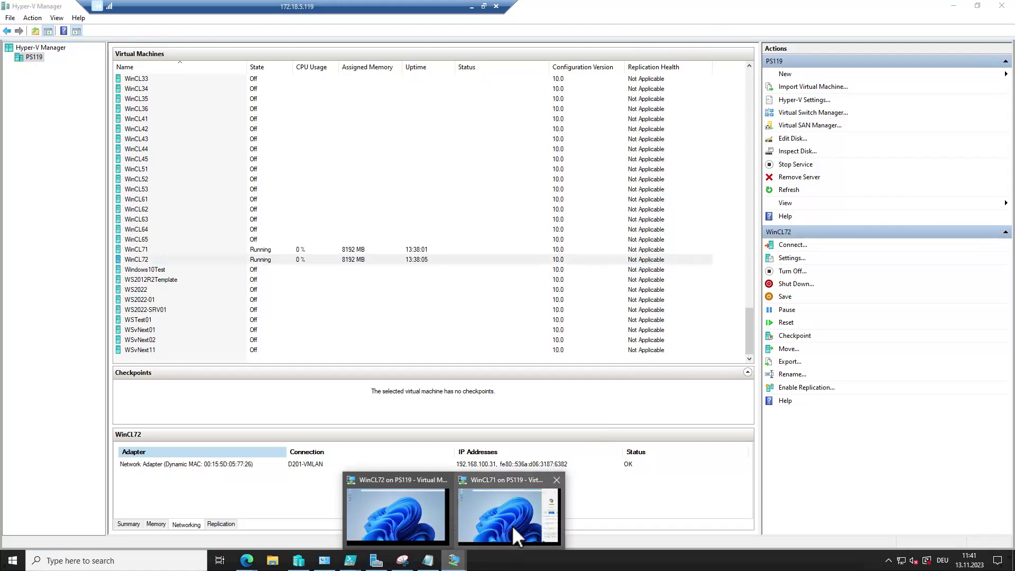
left_click(430, 524)
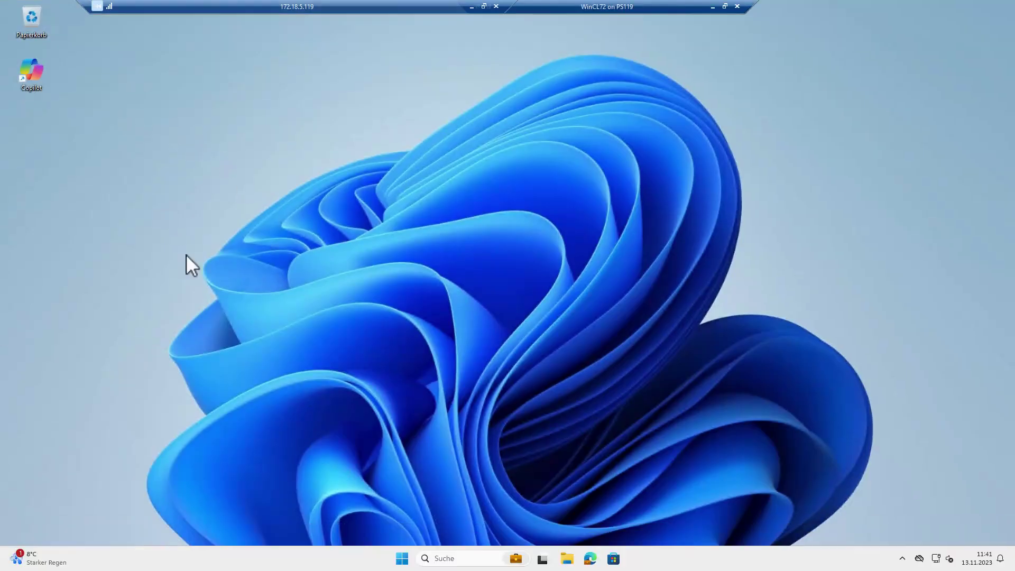
double_click(32, 73)
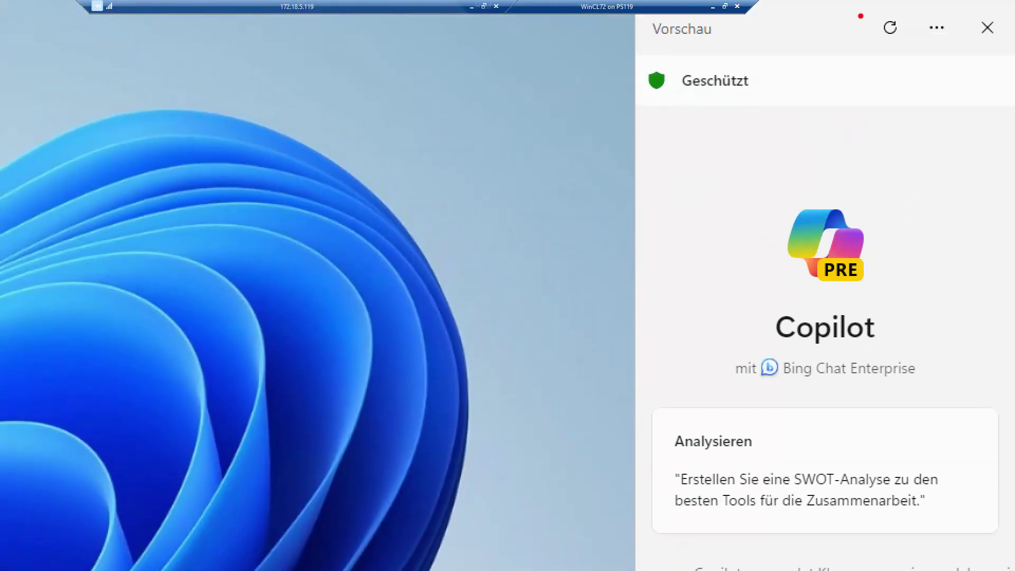
left_click_drag(637, 57, 848, 124)
left_click_drag(648, 163, 1000, 395)
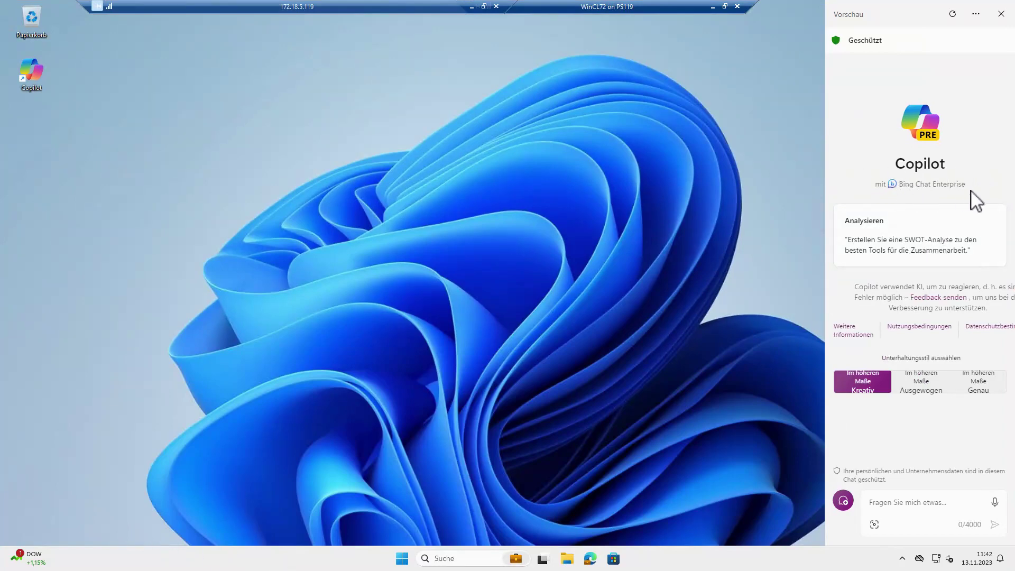
Step: Return to the WinCL71 machine, send Copilot the prompt "Wechsle in den dunklen Modus" and agree to activate dark mode
left_click(713, 6)
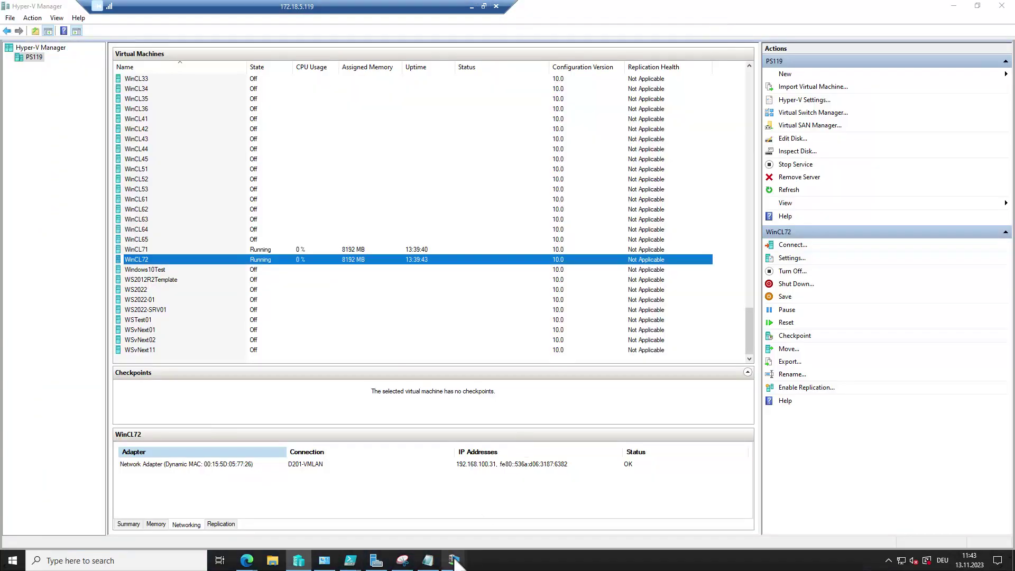
mouse_move(454, 563)
left_click(478, 522)
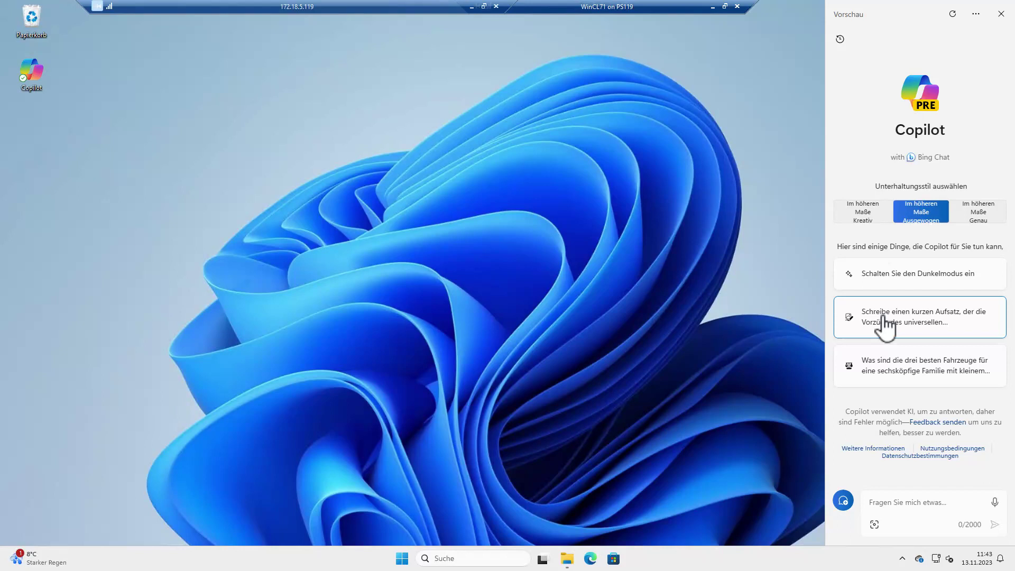
left_click(920, 505)
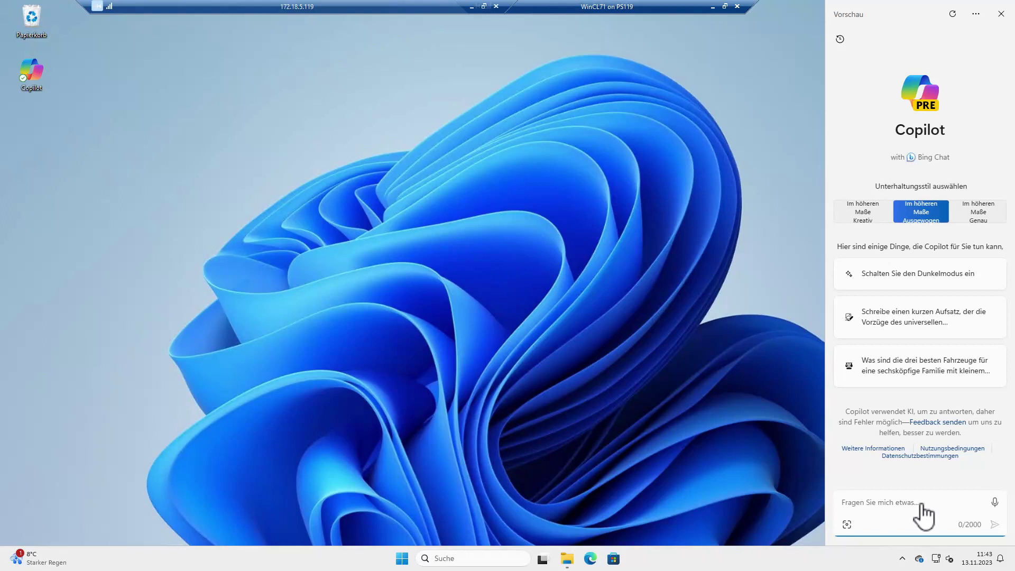
type("Wechsle in den dunklen Modus")
key("Return")
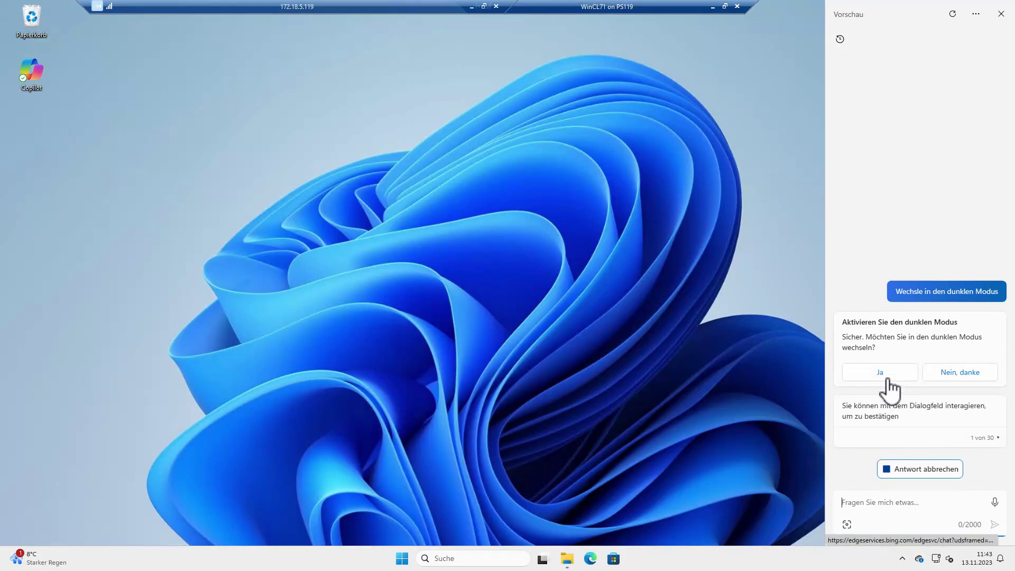
left_click(887, 364)
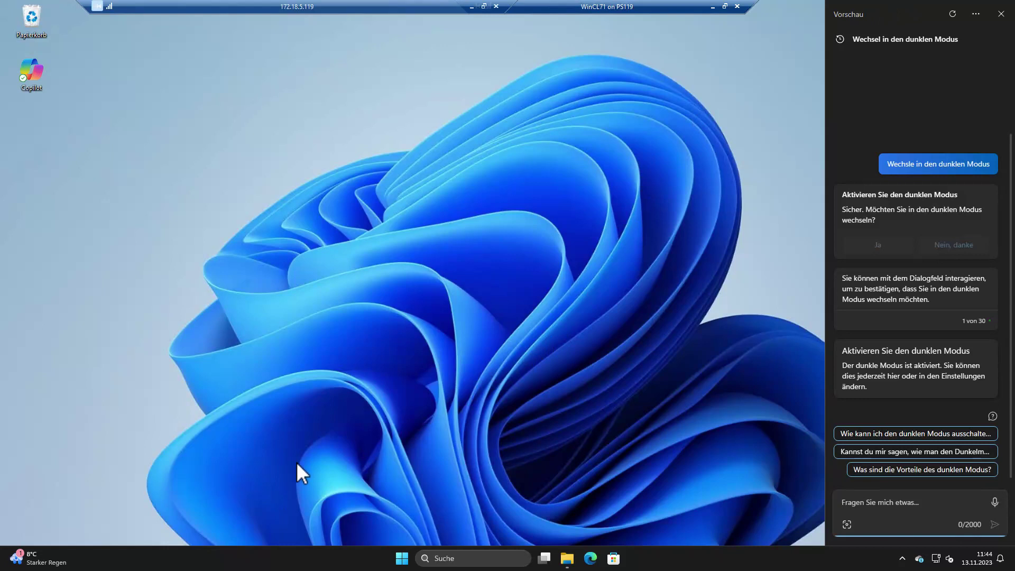
right_click(380, 275)
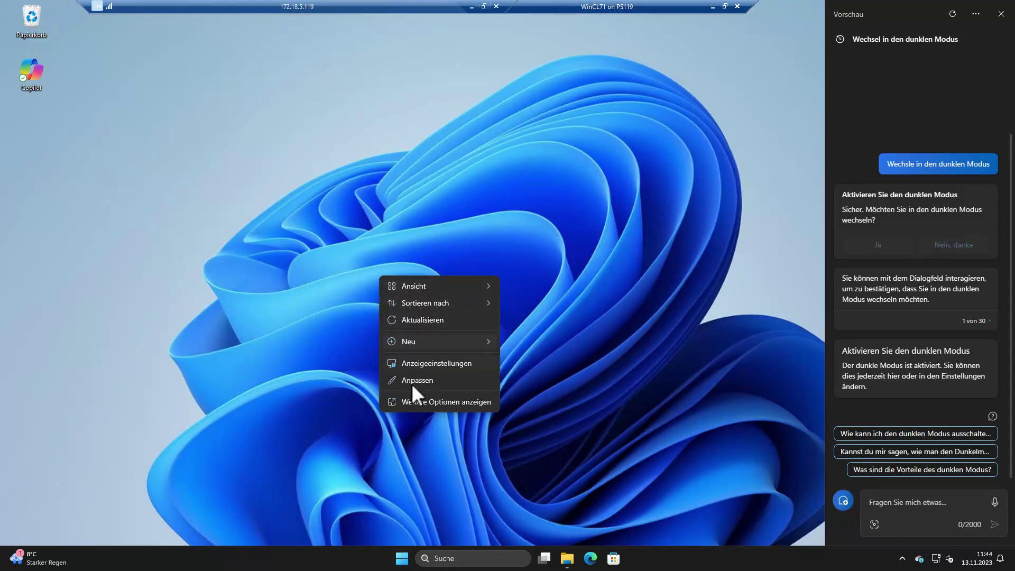
left_click(236, 328)
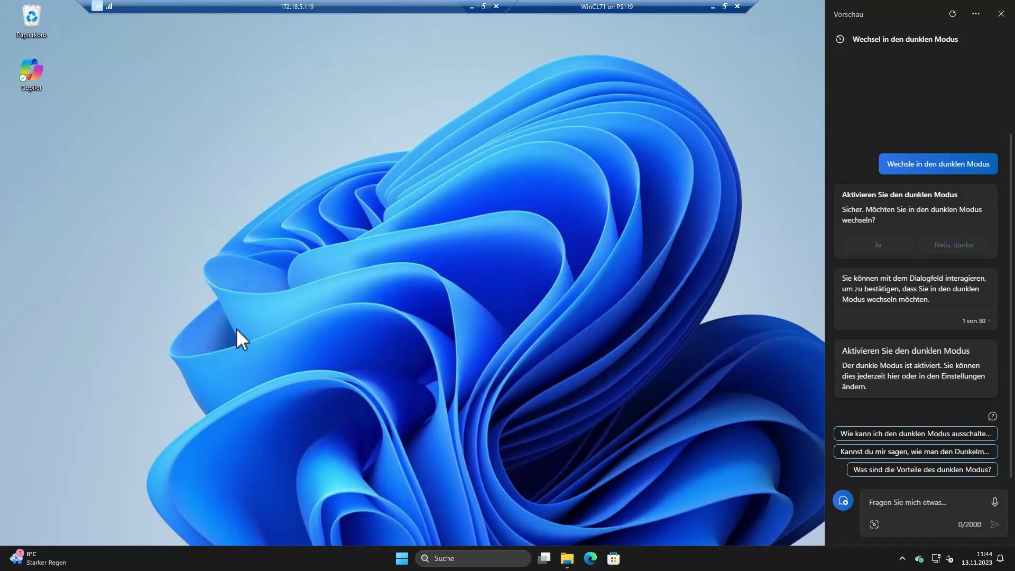
left_click(886, 503)
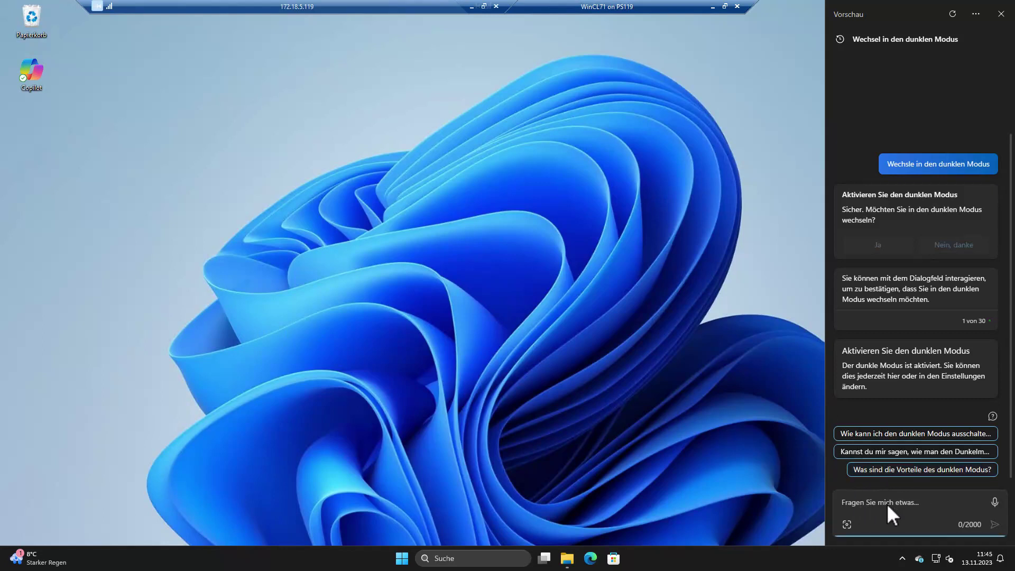
Step: Open Windows Settings as a floating window, placed nearer the middle of the desktop and slightly enlarged
left_click(406, 559)
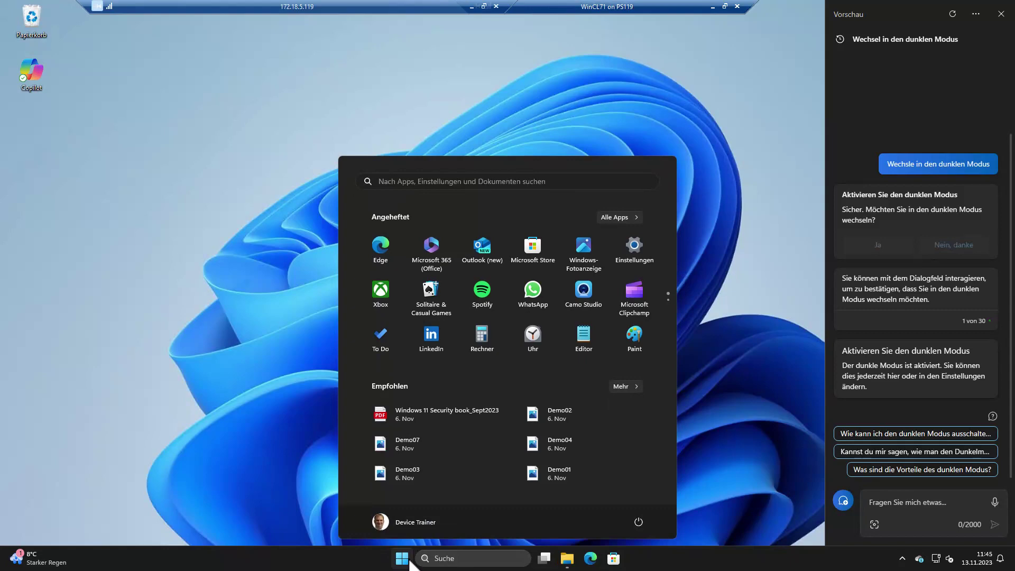
left_click(637, 246)
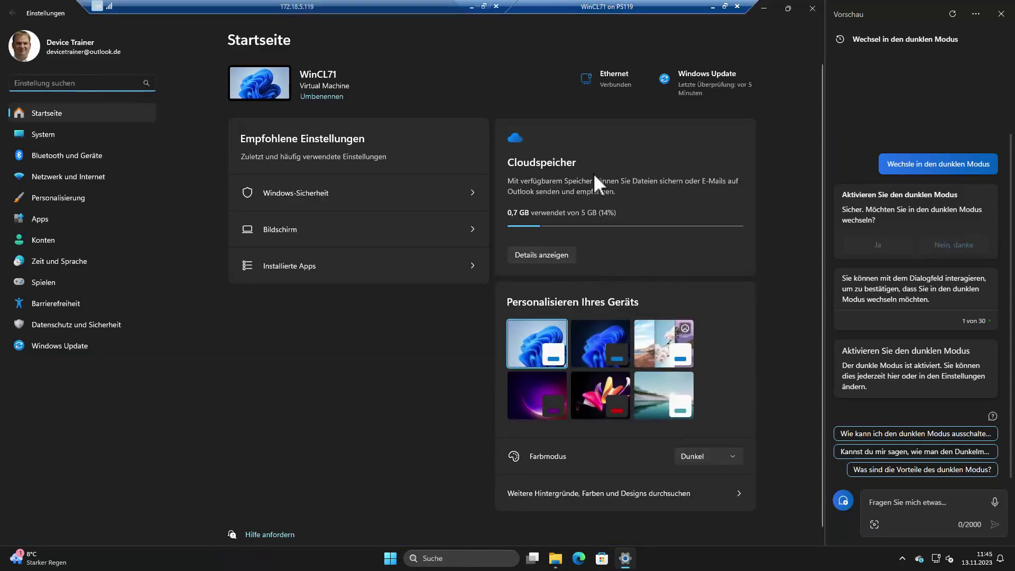
left_click(771, 9)
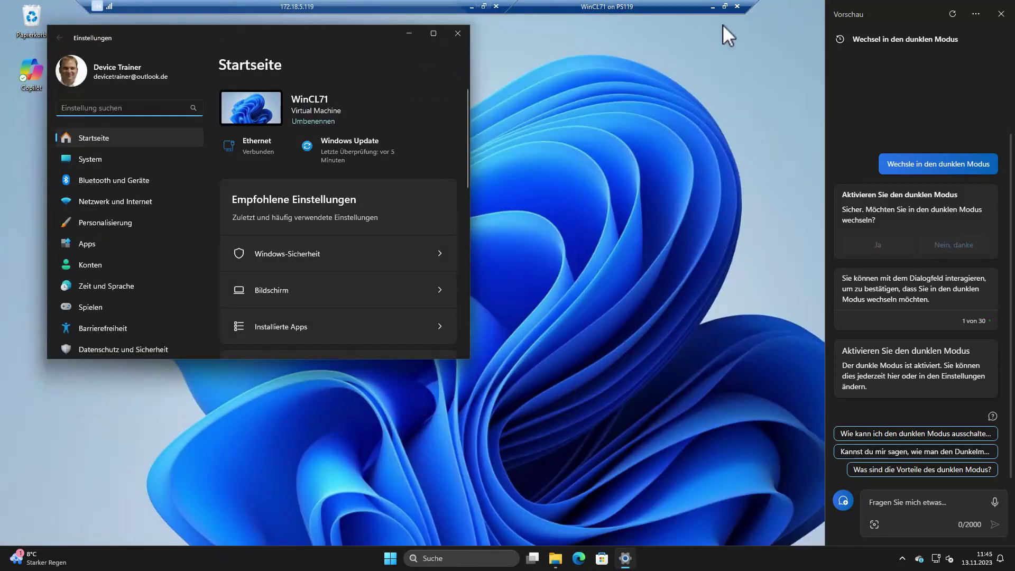
left_click_drag(312, 37, 461, 69)
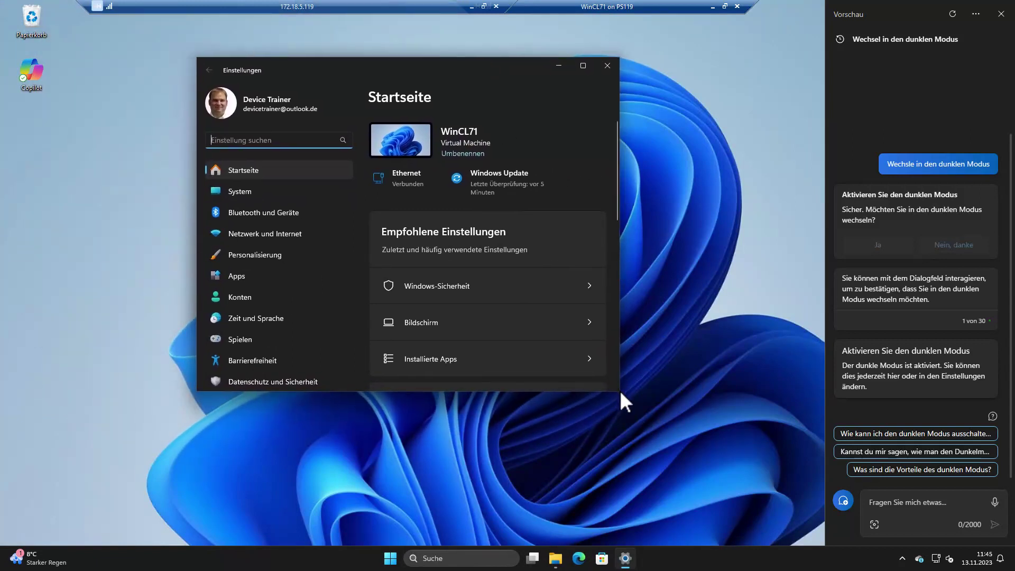
left_click_drag(619, 391, 629, 421)
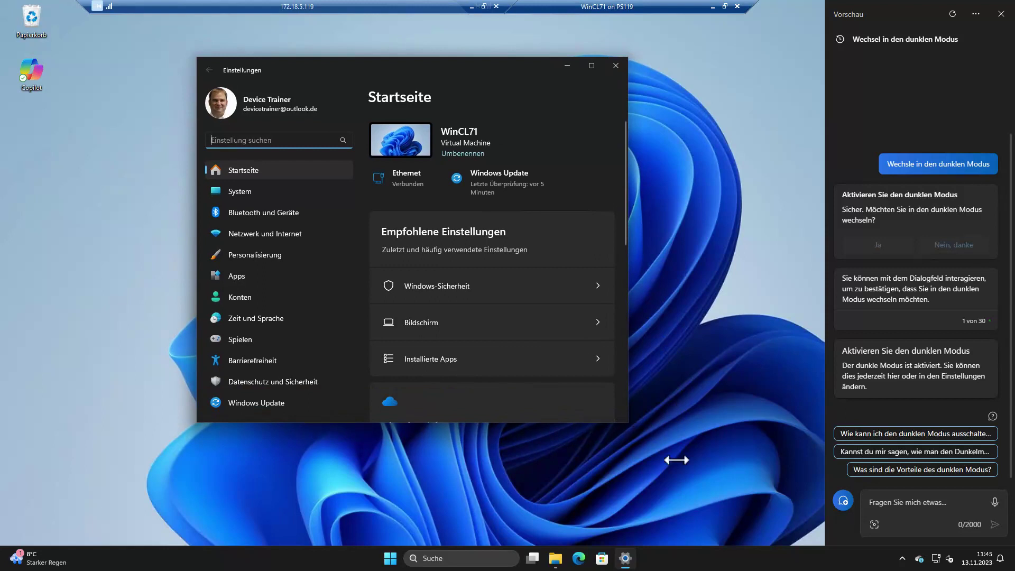
Step: Send Copilot the prompt "Erstelle einen screenshot" and capture the Settings window with the Snipping Tool
left_click(886, 503)
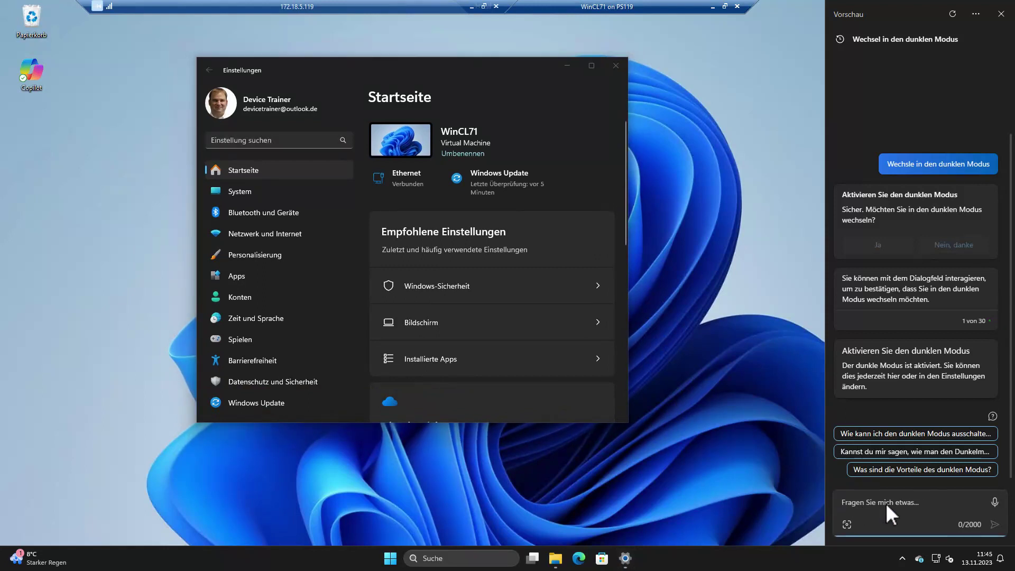
type("Erstelle einen scree")
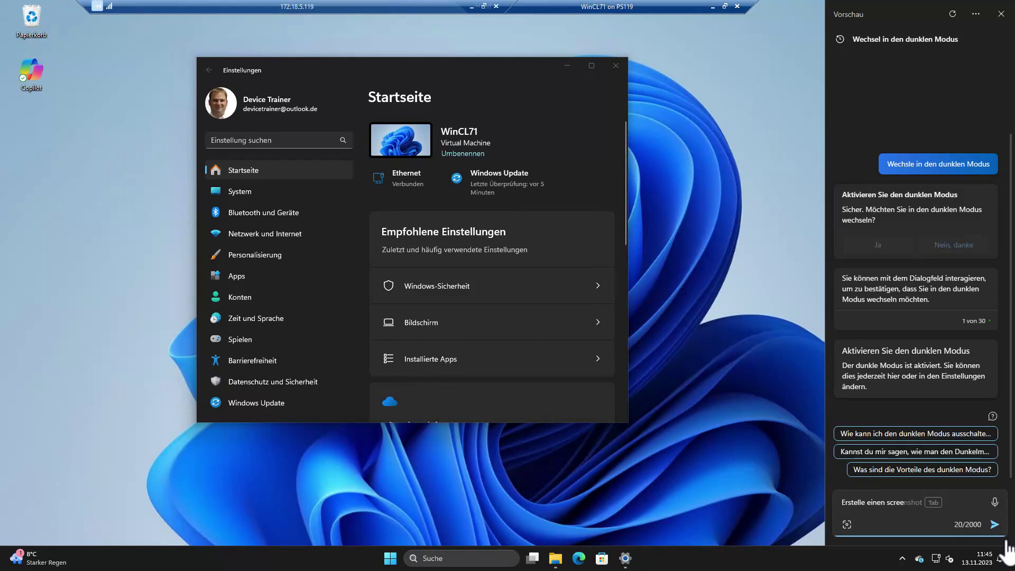
type("nshot")
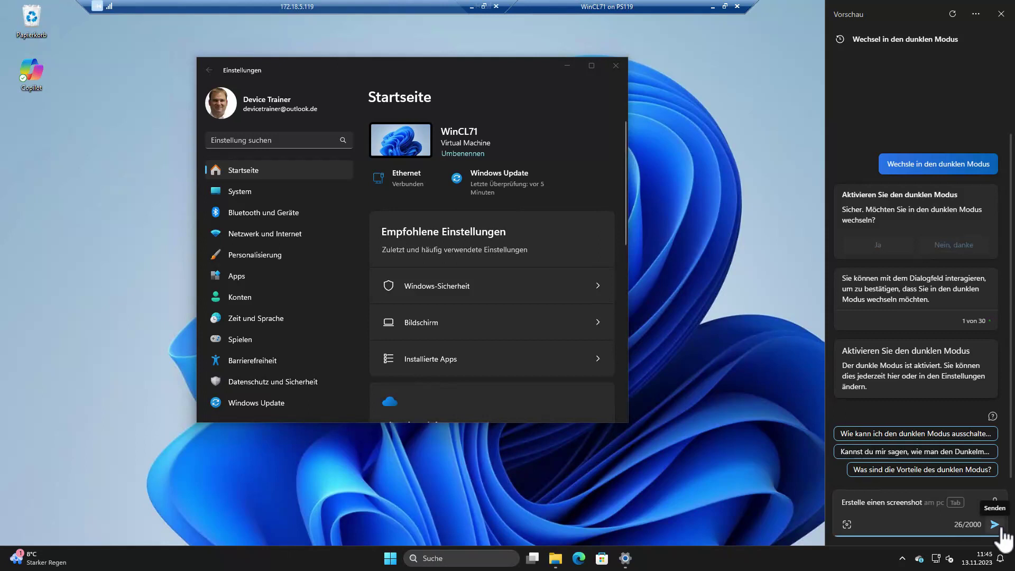
left_click(995, 525)
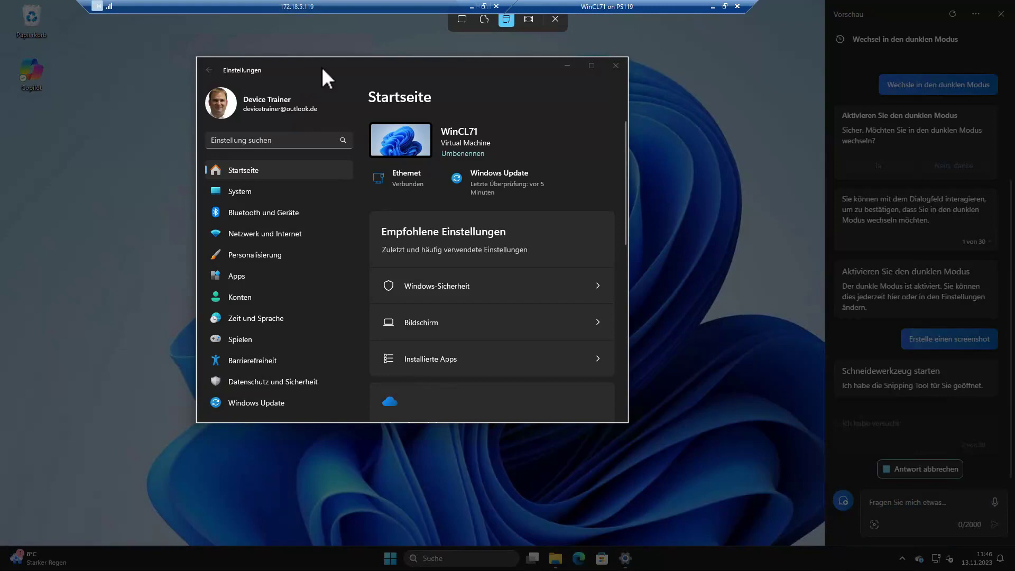
left_click(321, 67)
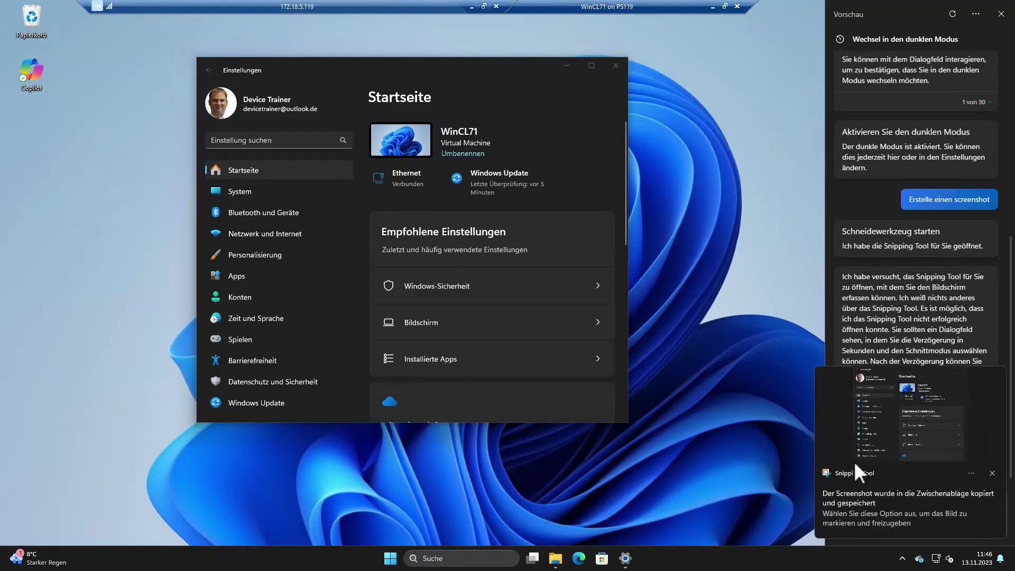
Step: Open the captured screenshot in the Snipping Tool from its notification and copy the image to the clipboard
left_click(970, 472)
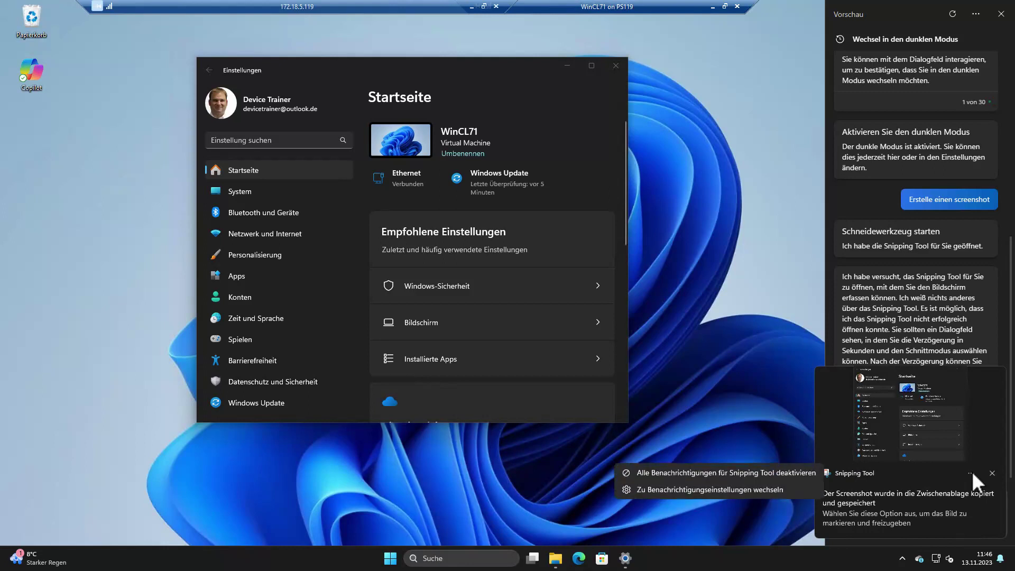
left_click(971, 470)
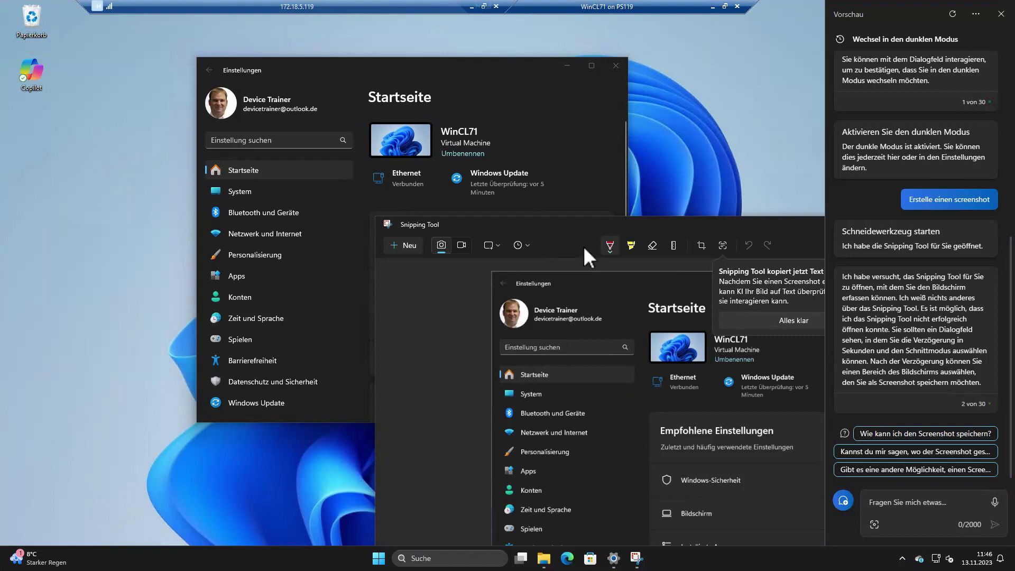
left_click_drag(661, 226, 465, 113)
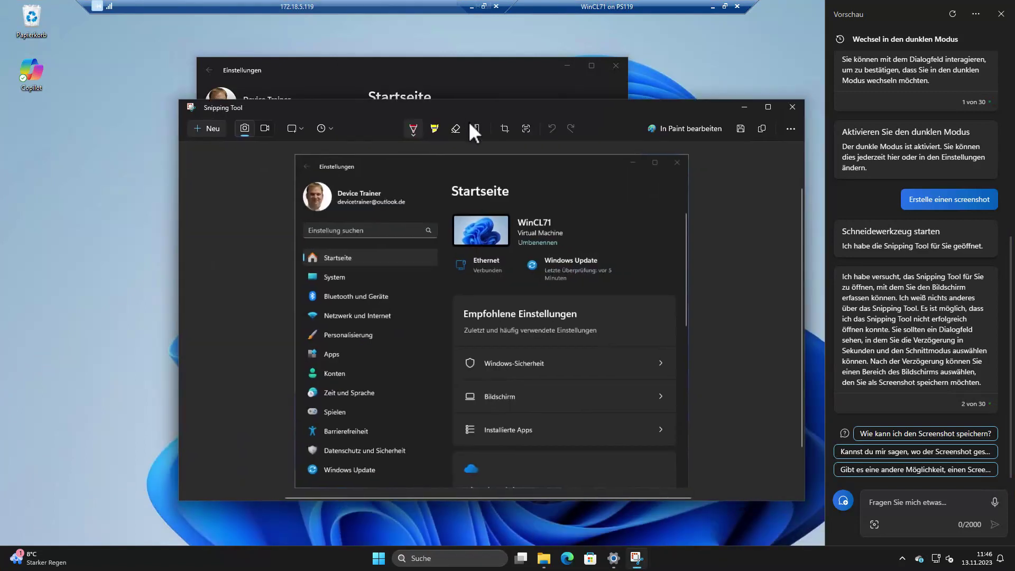
right_click(607, 205)
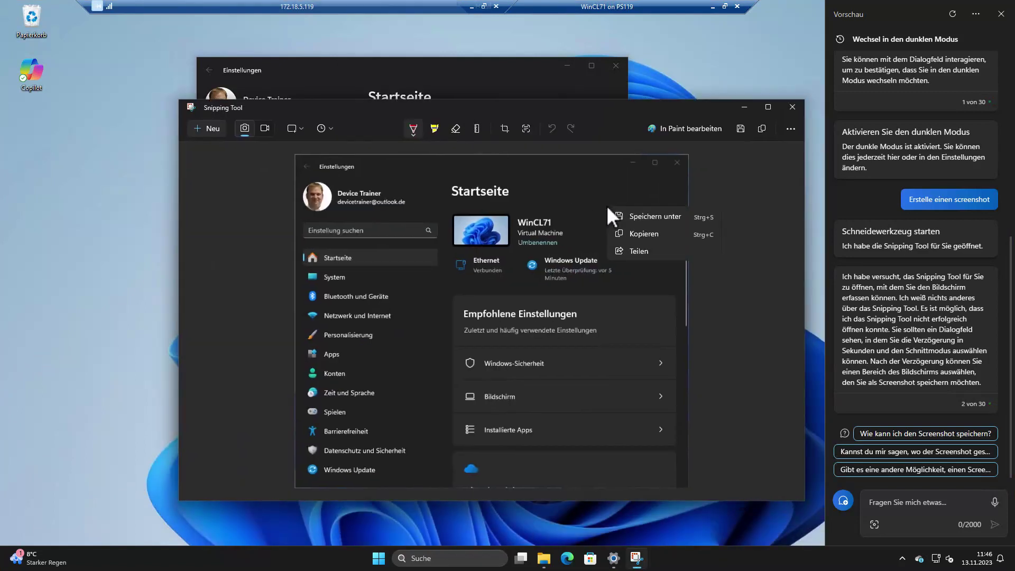
left_click(636, 233)
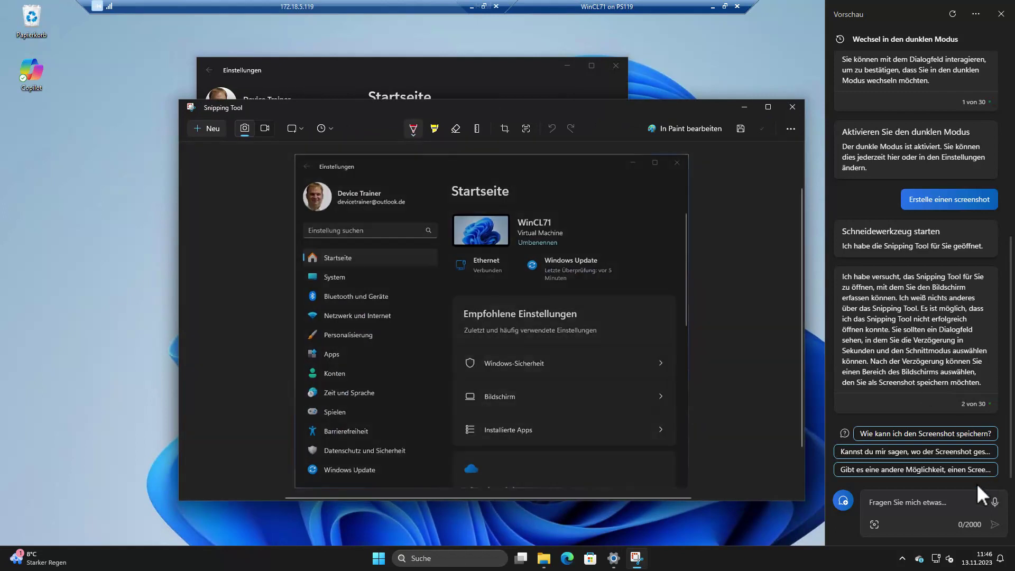
left_click(902, 499)
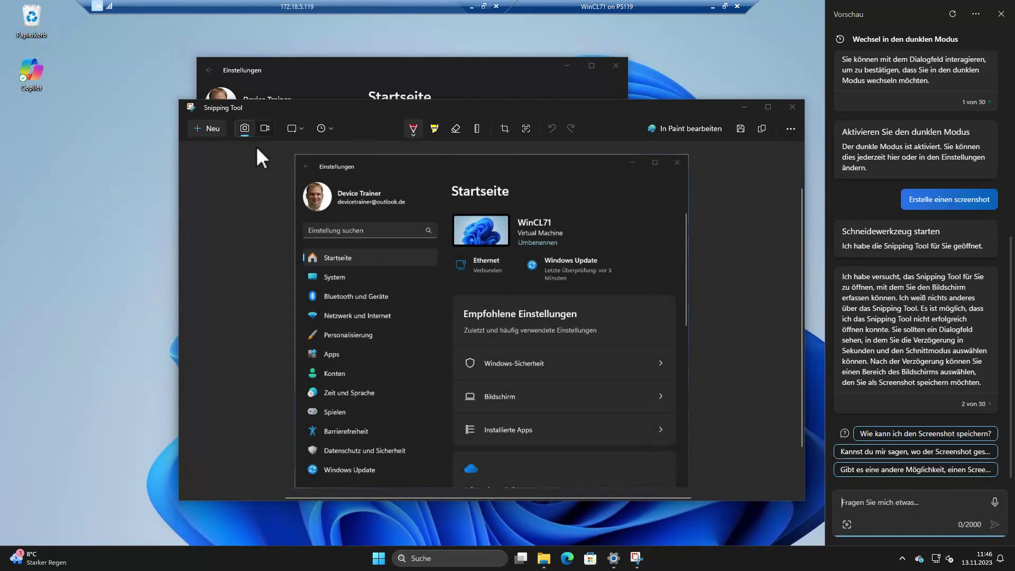
left_click(212, 130)
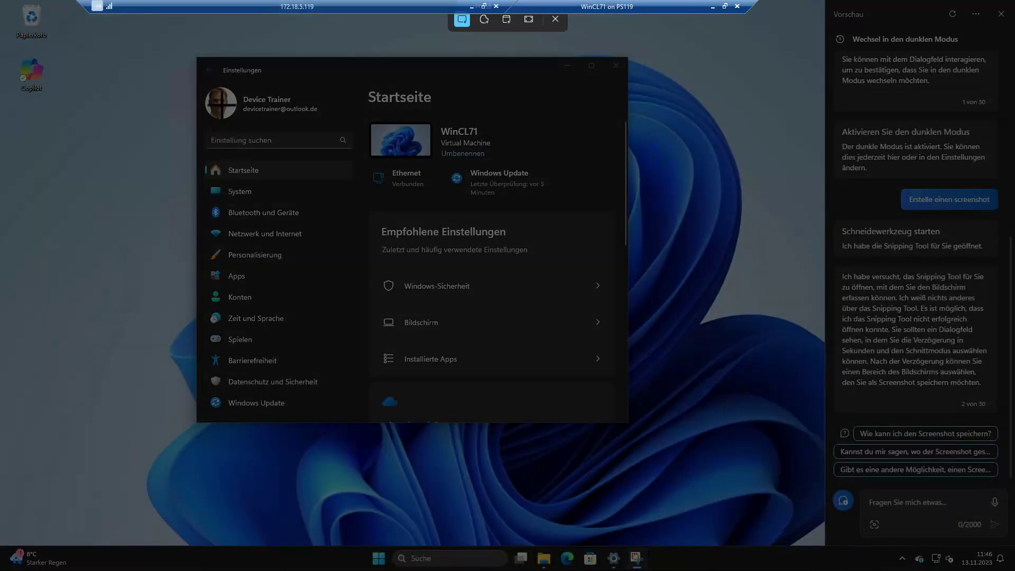
key("Escape")
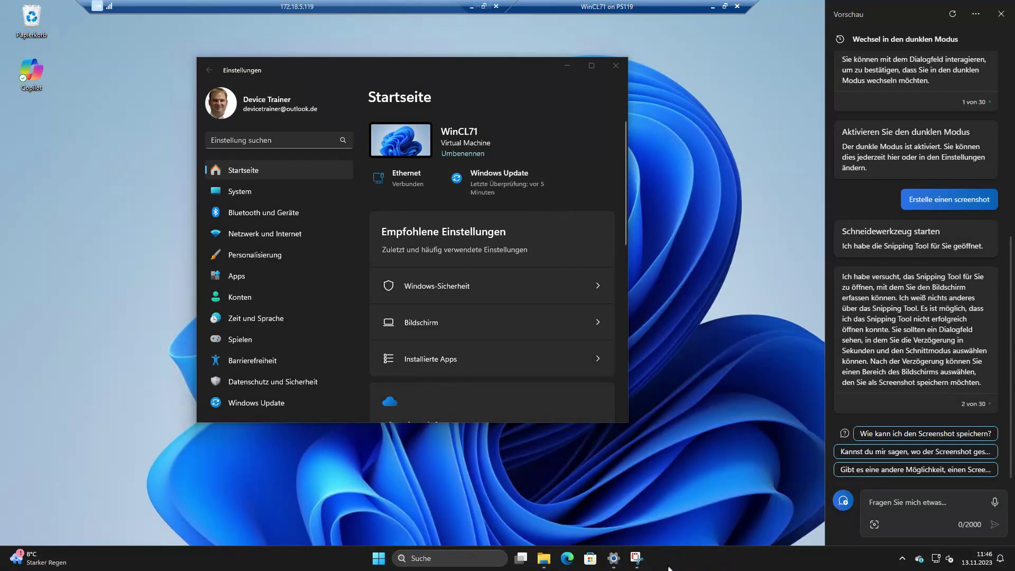
left_click(638, 561)
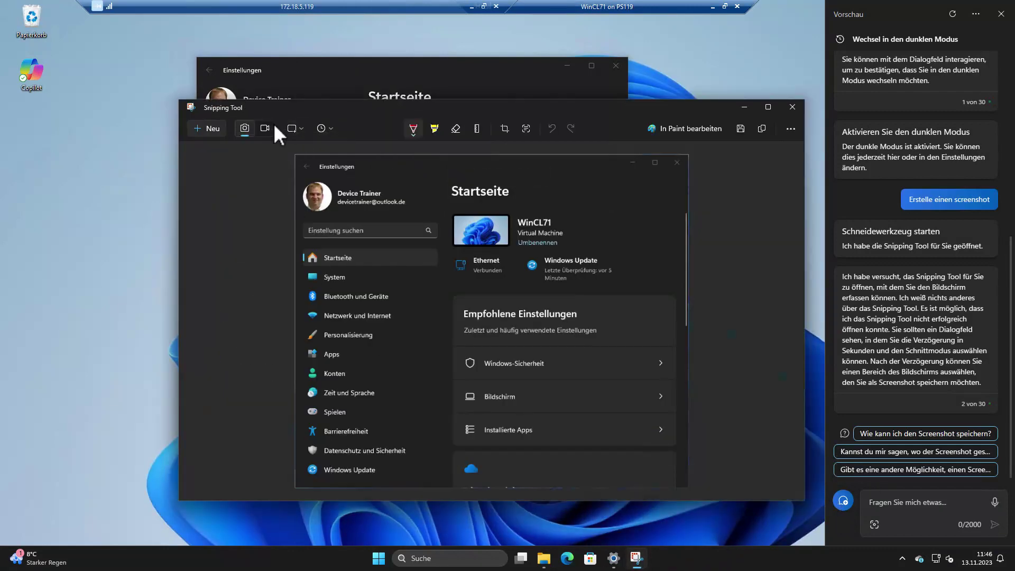
Step: Save the Settings screenshot as a PNG named SC11 in the Downloads folder and dismiss the OneDrive notification
left_click(740, 128)
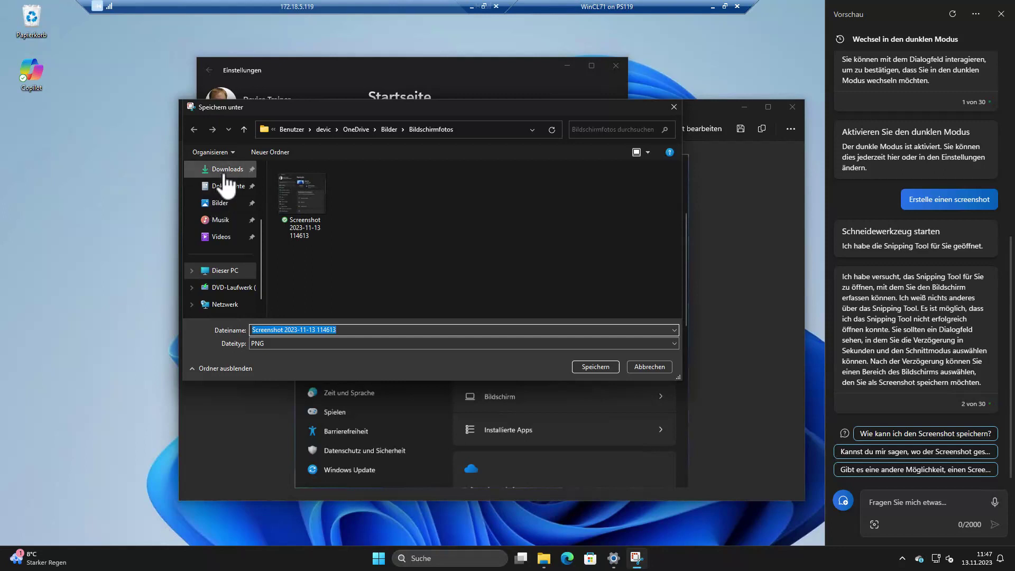
left_click(224, 174)
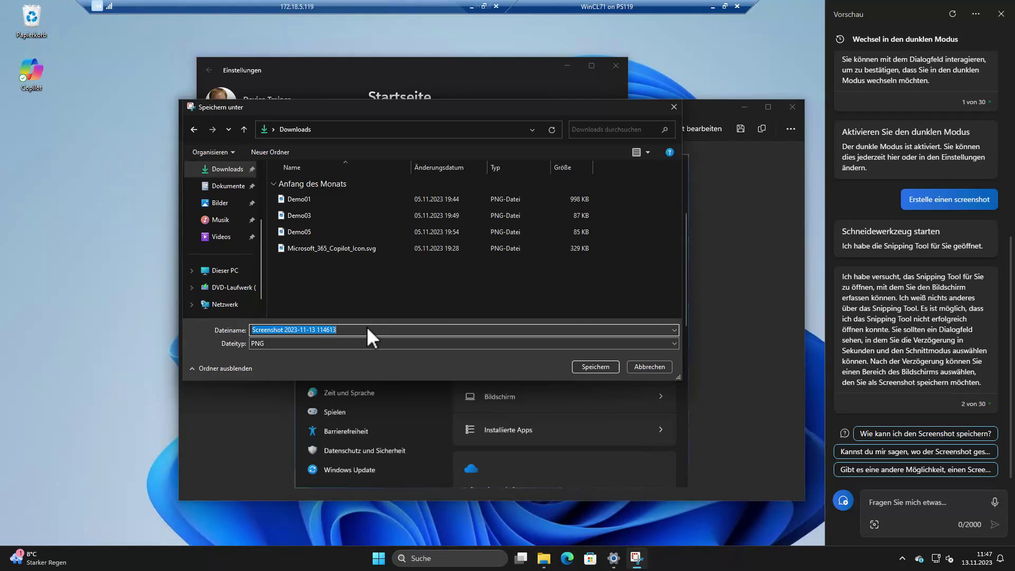
key("BackSpace")
type("SC")
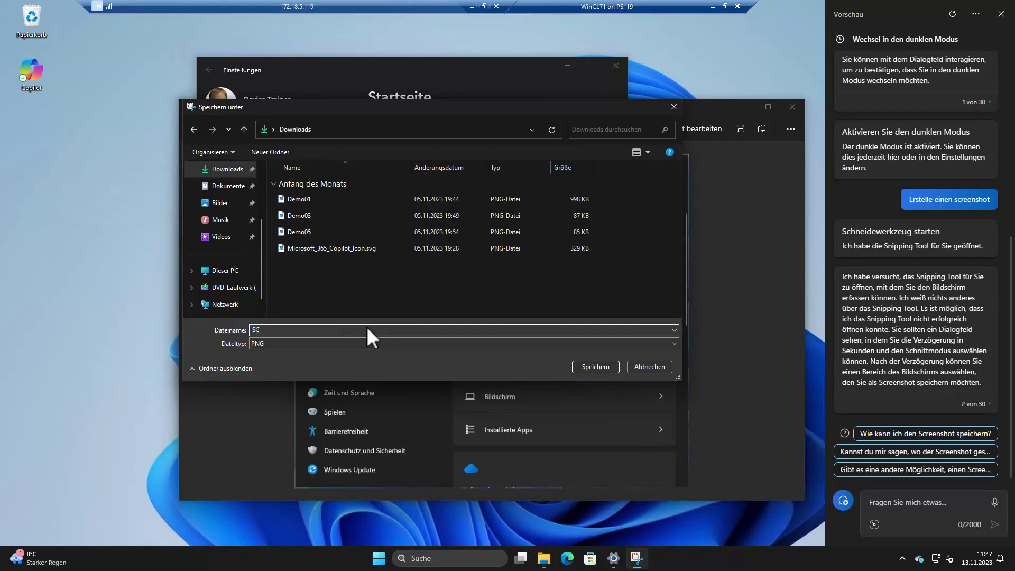
type("11")
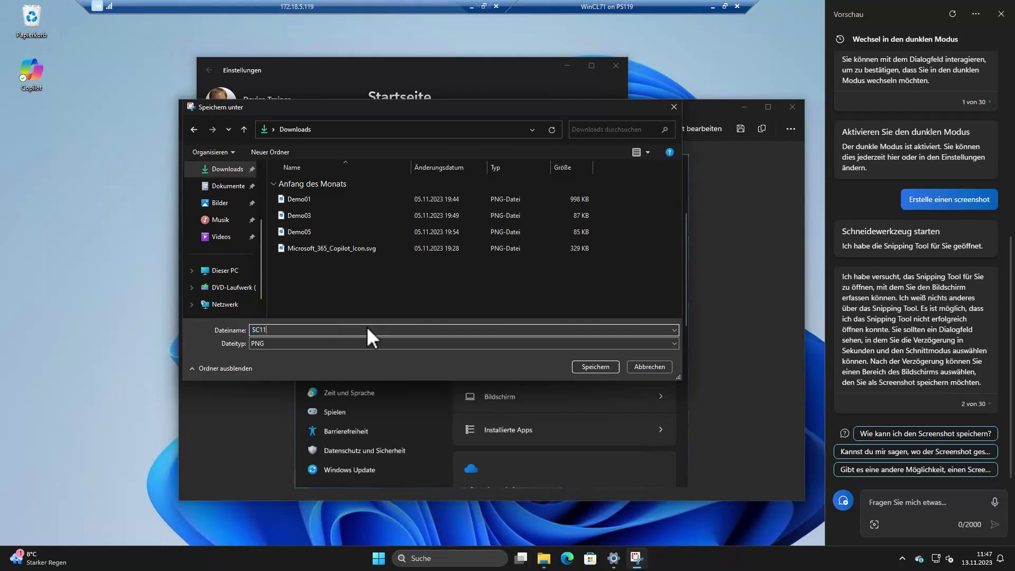
left_click(592, 364)
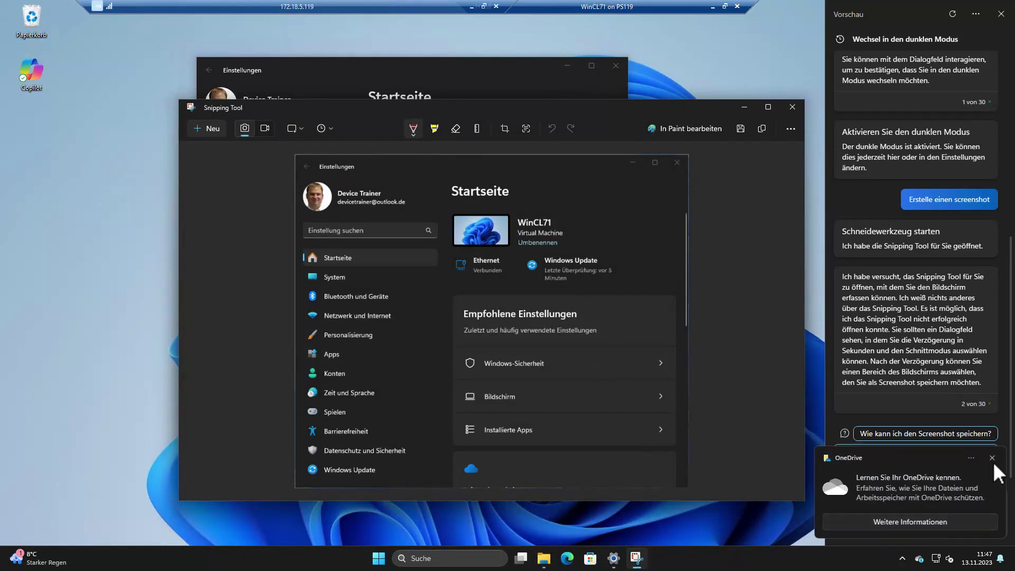
left_click(992, 459)
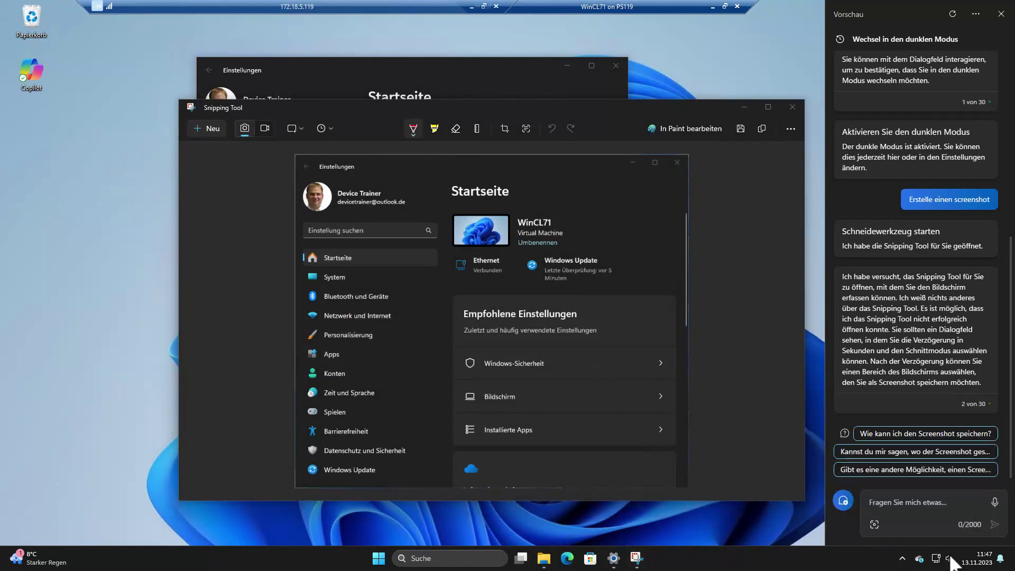
Step: Attach the SC11 image from Downloads to the Copilot chat and send the question "Was ist auf diesem Bild zu sehen?"
left_click(874, 524)
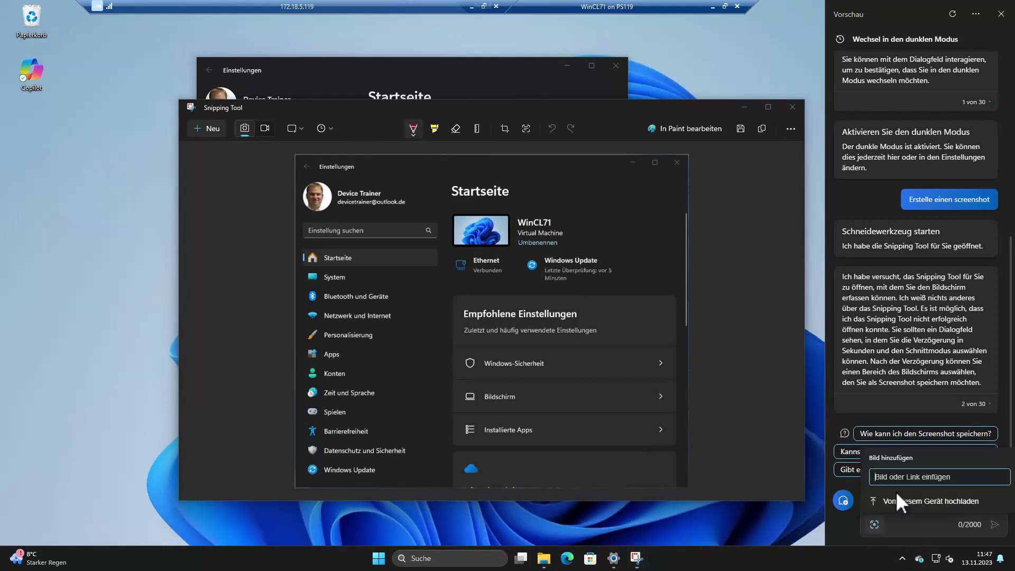
left_click(889, 502)
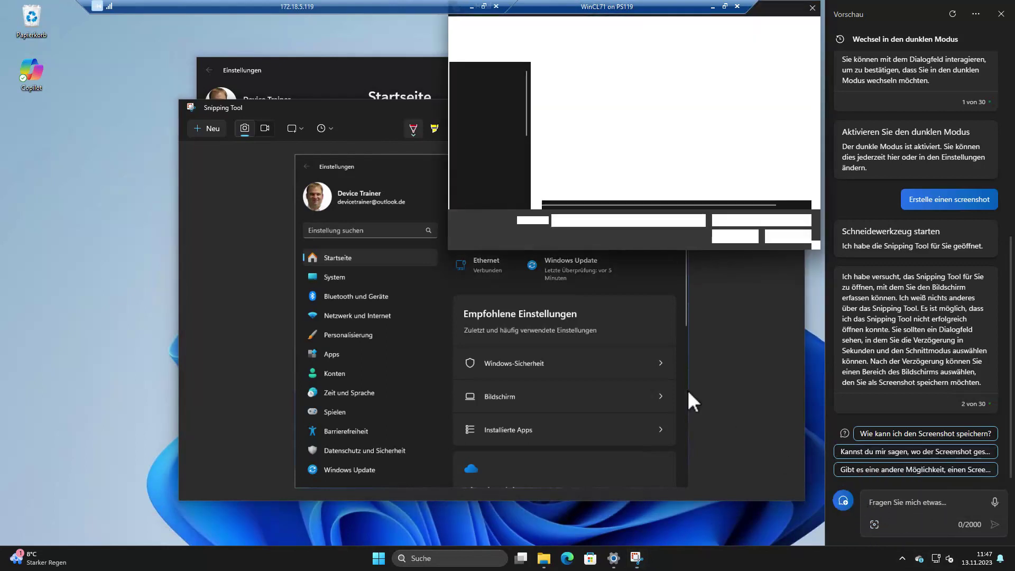
left_click(560, 100)
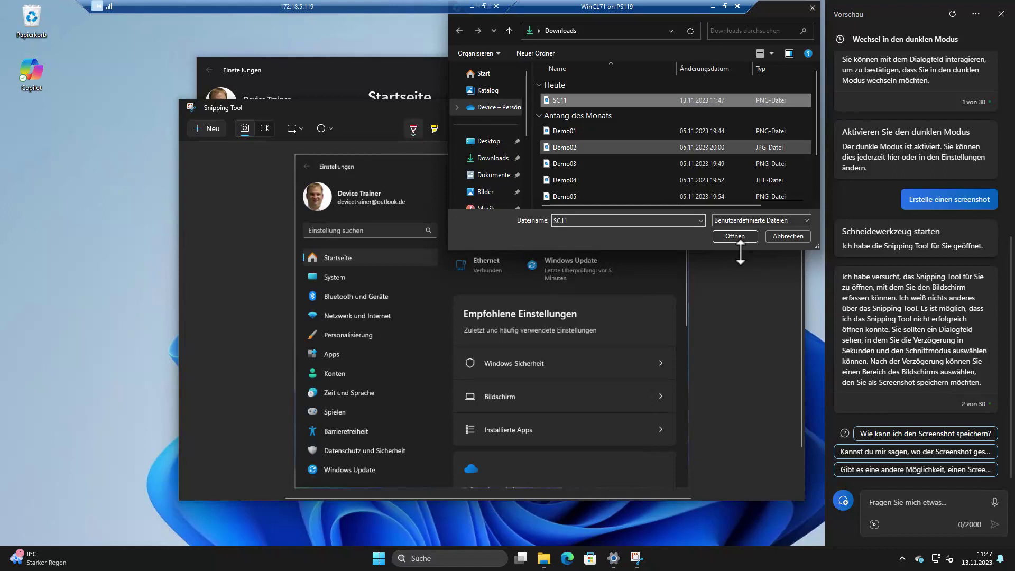
left_click(742, 237)
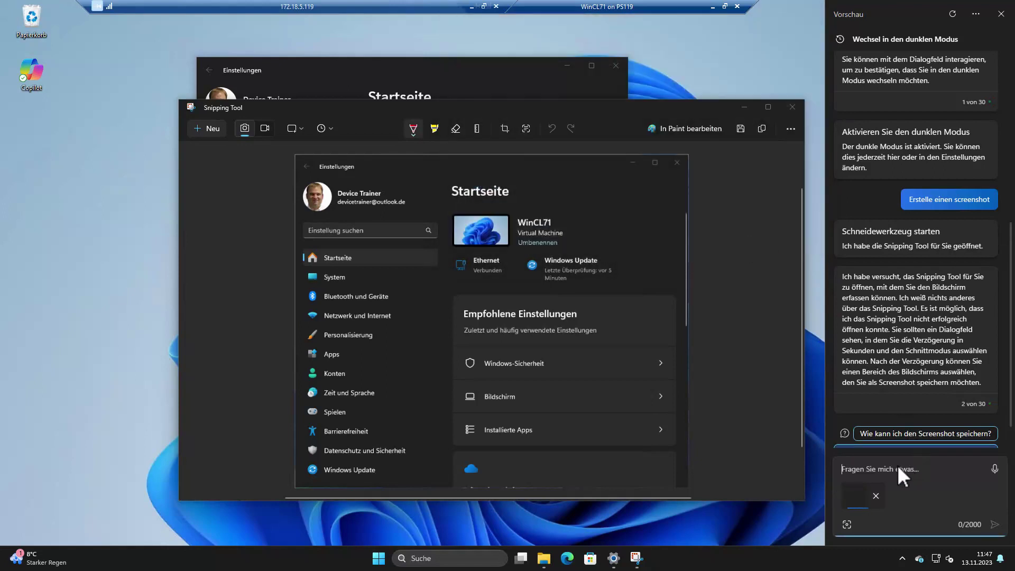
left_click(879, 468)
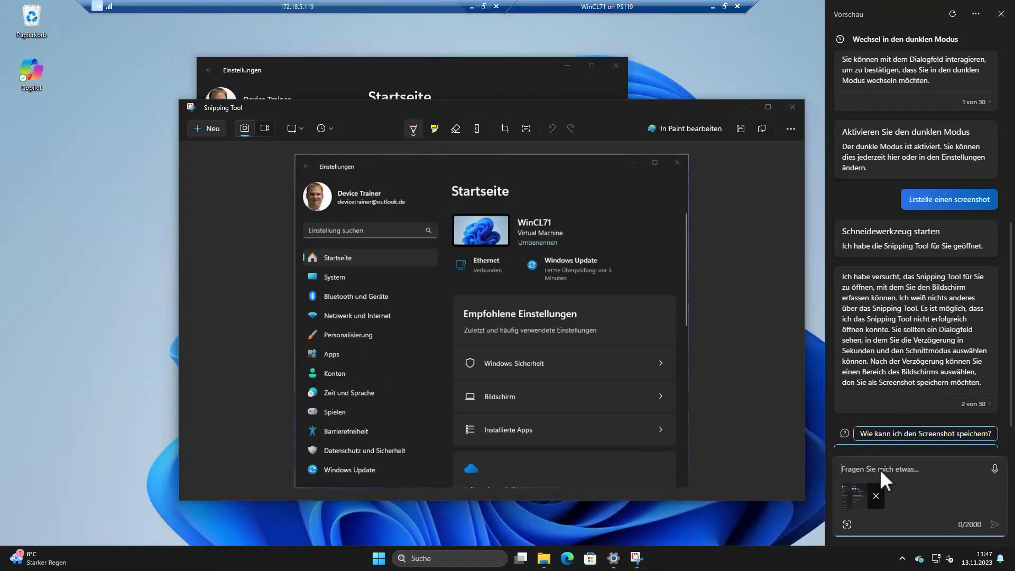
type("Was ist auf diesem Bil")
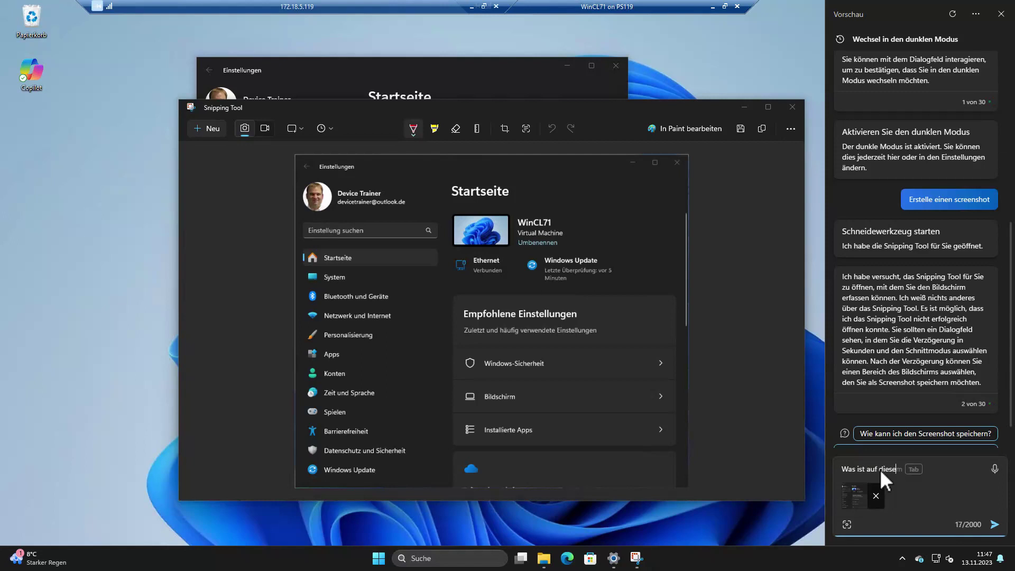
type("d zu sehen?")
key("Return")
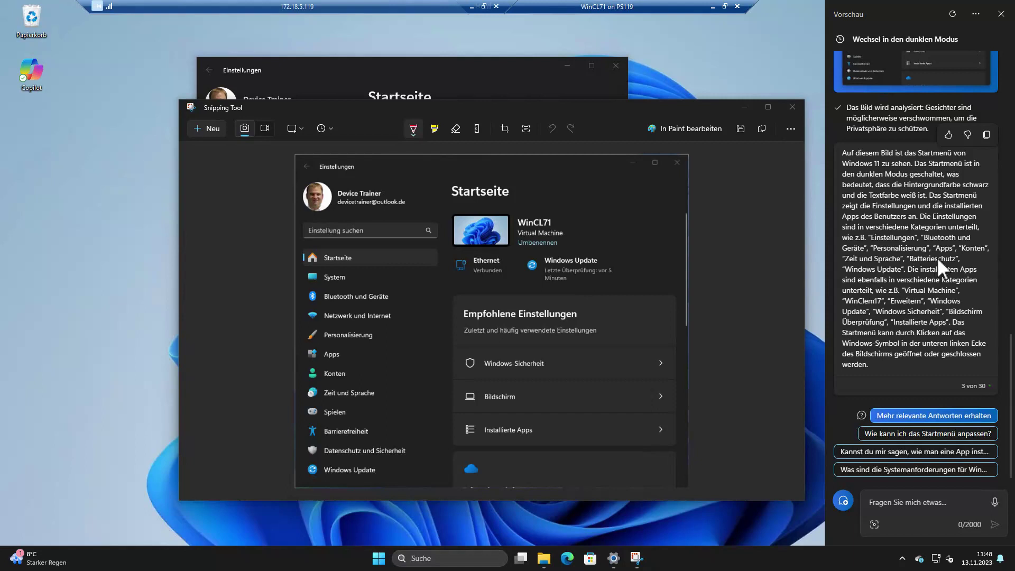
Step: Start a new Copilot conversation and close the Snipping Tool and Settings windows
left_click(952, 14)
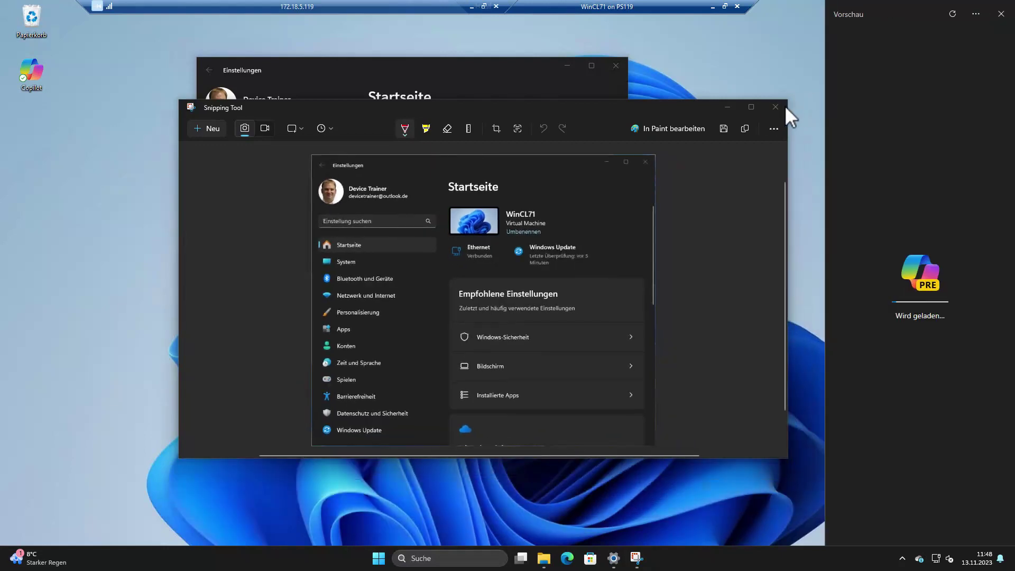
left_click(774, 107)
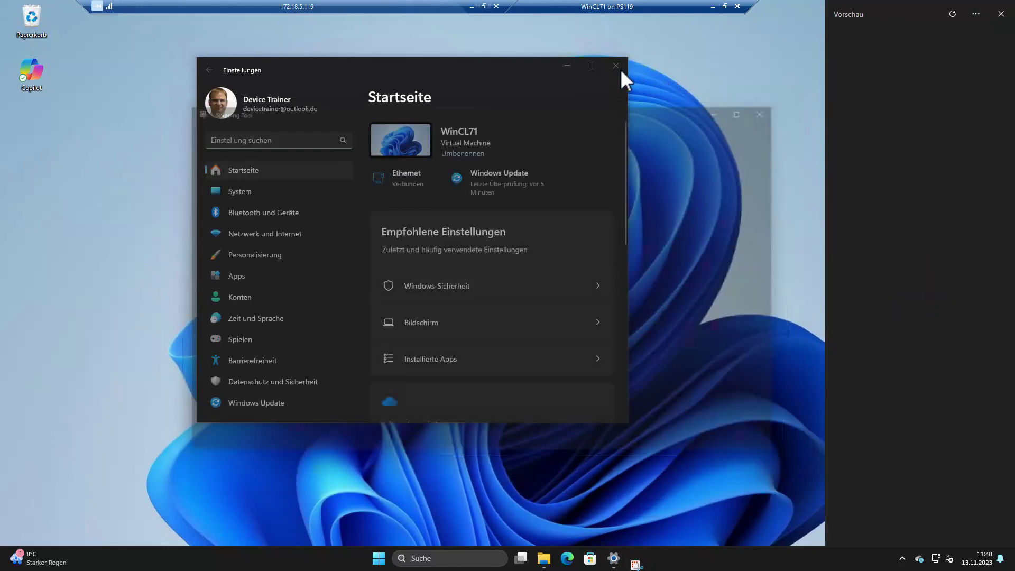
left_click(617, 66)
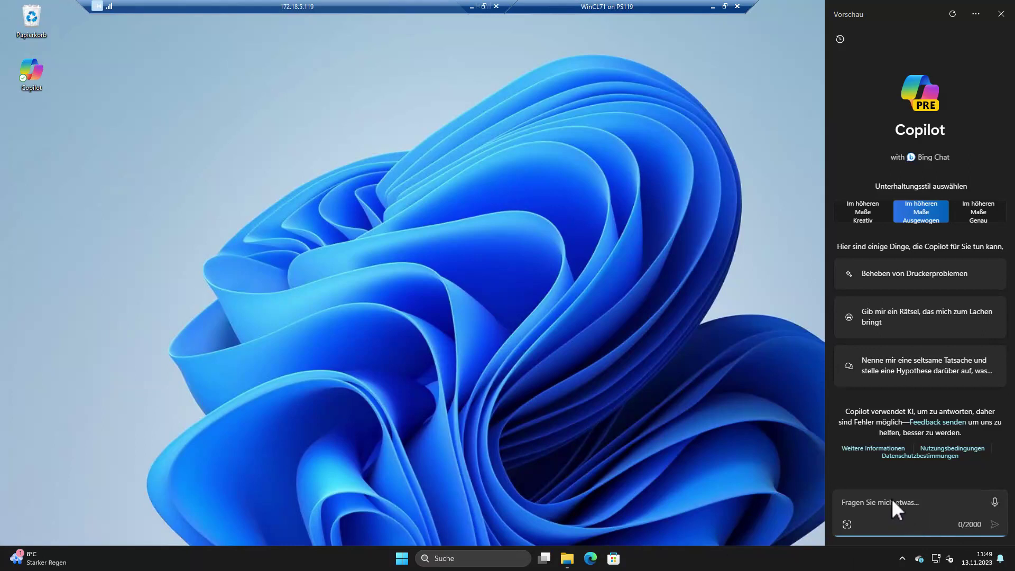
Step: Send Copilot the prompt "Wechsel zum hellen modus" and agree to deactivate dark mode
type("Wechsel zum hellen modus")
key("Return")
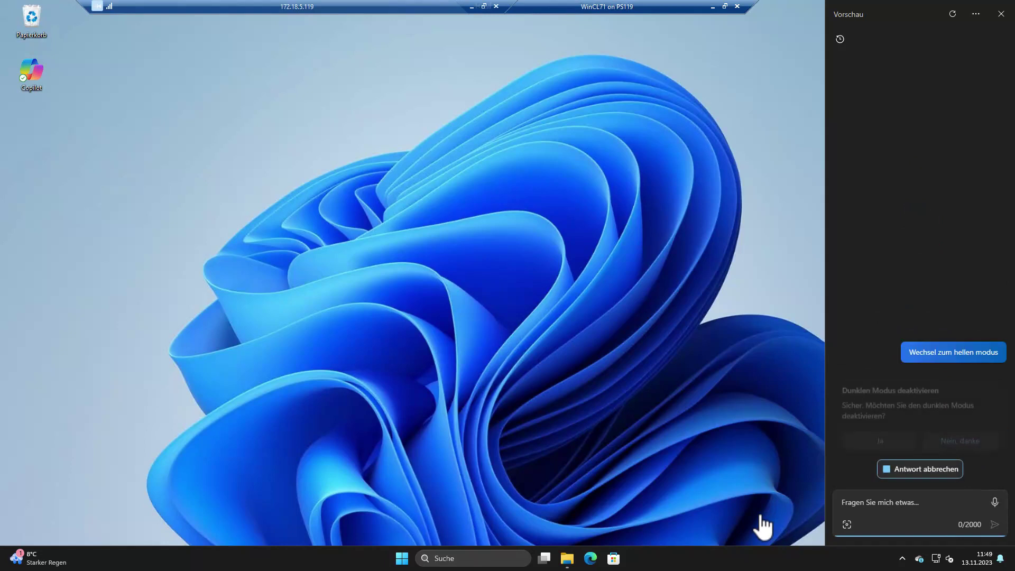
left_click(879, 436)
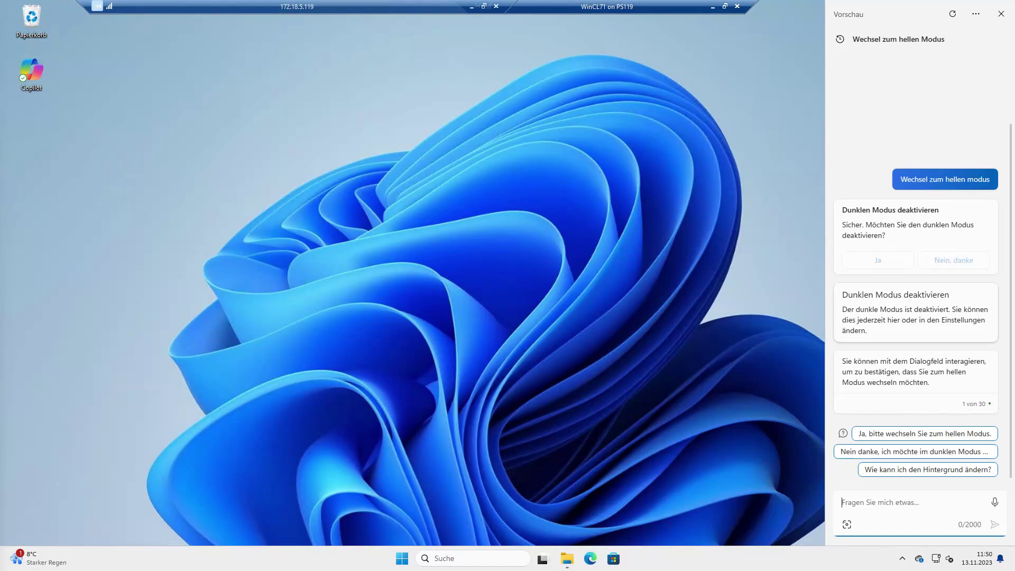
Step: Start a fresh Copilot chat and open the Downloads folder in File Explorer, with its window moved higher on the desktop
left_click(952, 15)
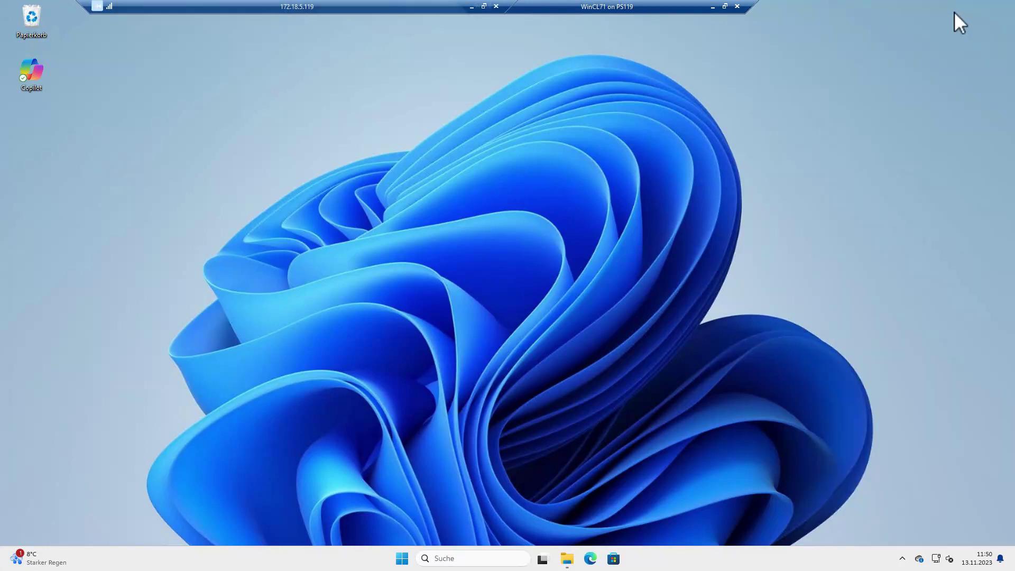
left_click(567, 560)
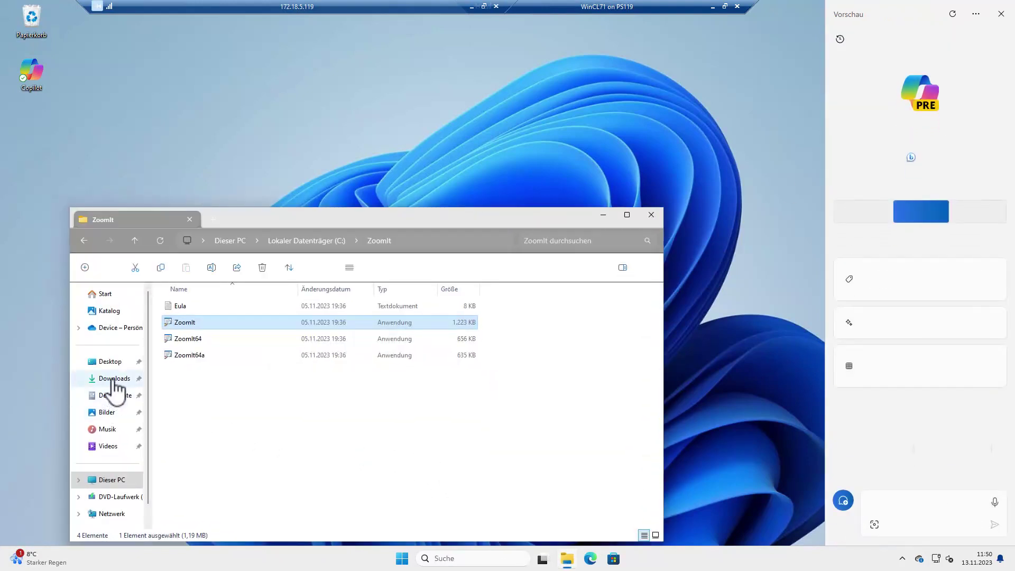
left_click(112, 378)
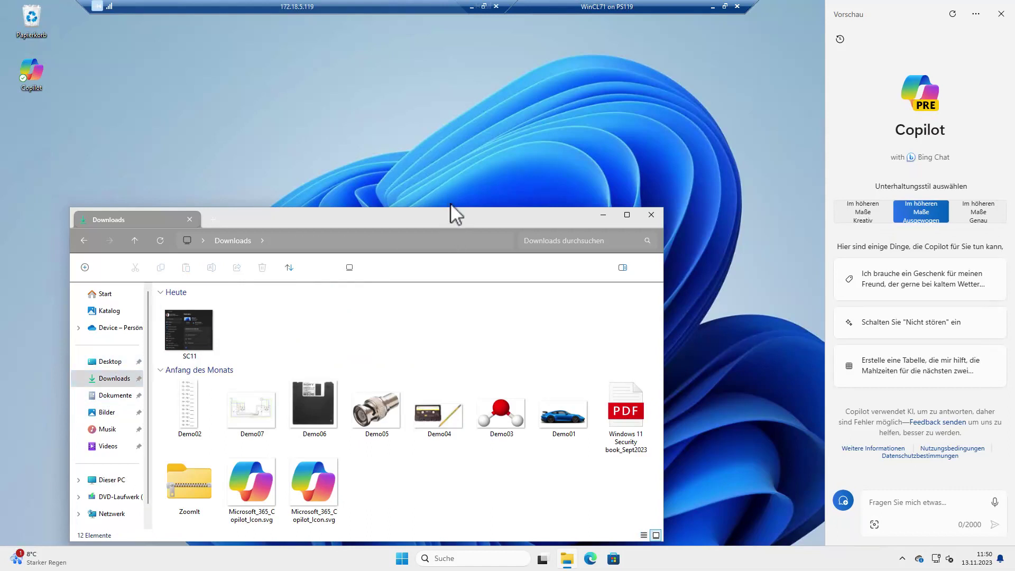
left_click_drag(455, 221, 452, 140)
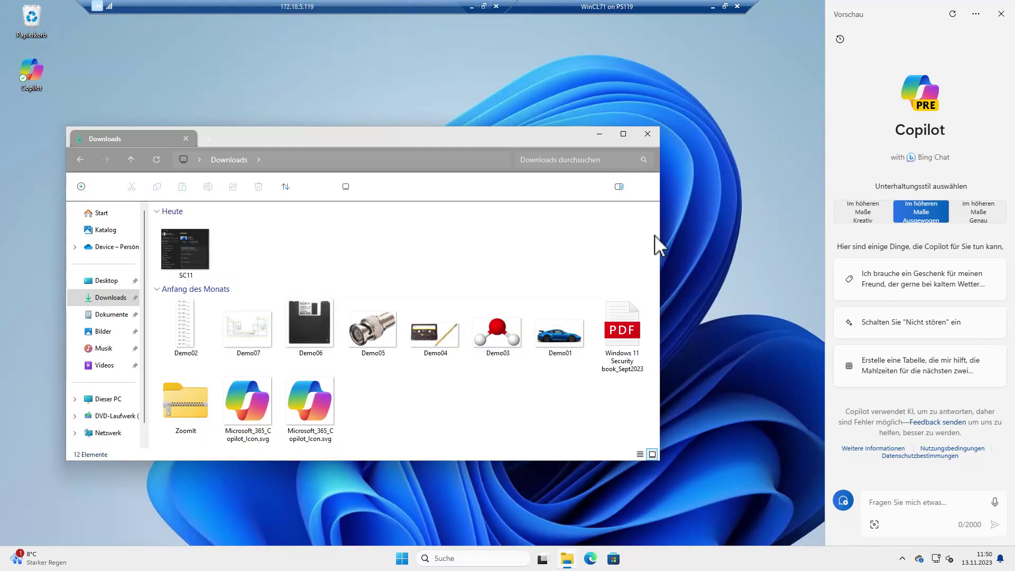
Step: Attach the Demo03 image from Downloads to the Copilot chat and ask "Was ist auf dem Bild zu sehen?"
left_click(874, 526)
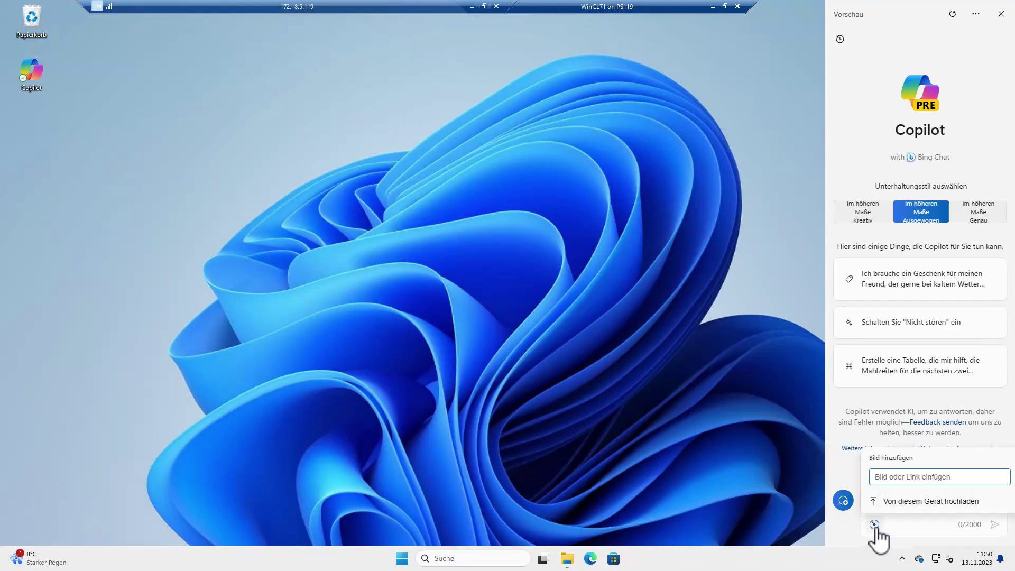
left_click(893, 503)
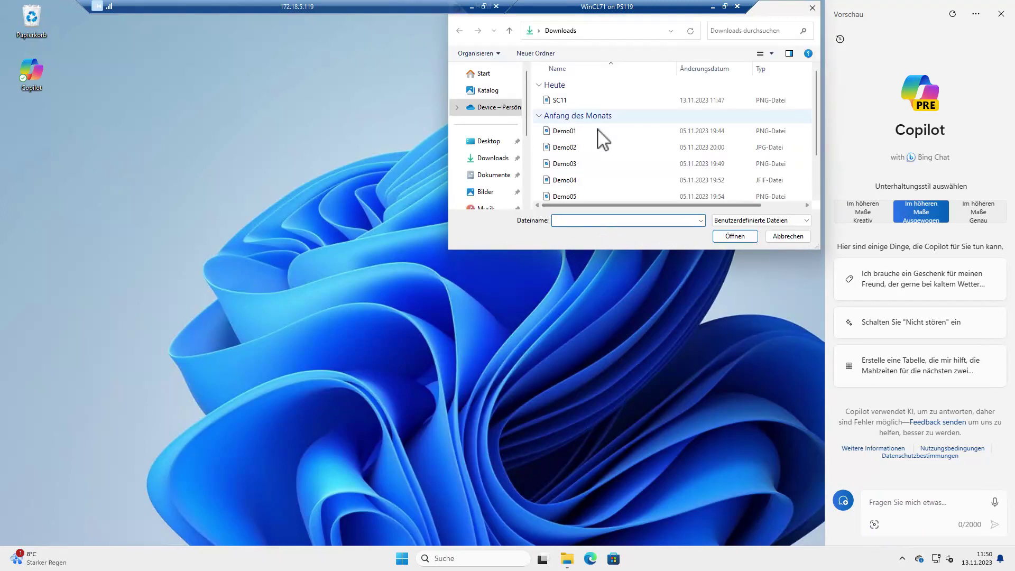
left_click(576, 161)
left_click(734, 235)
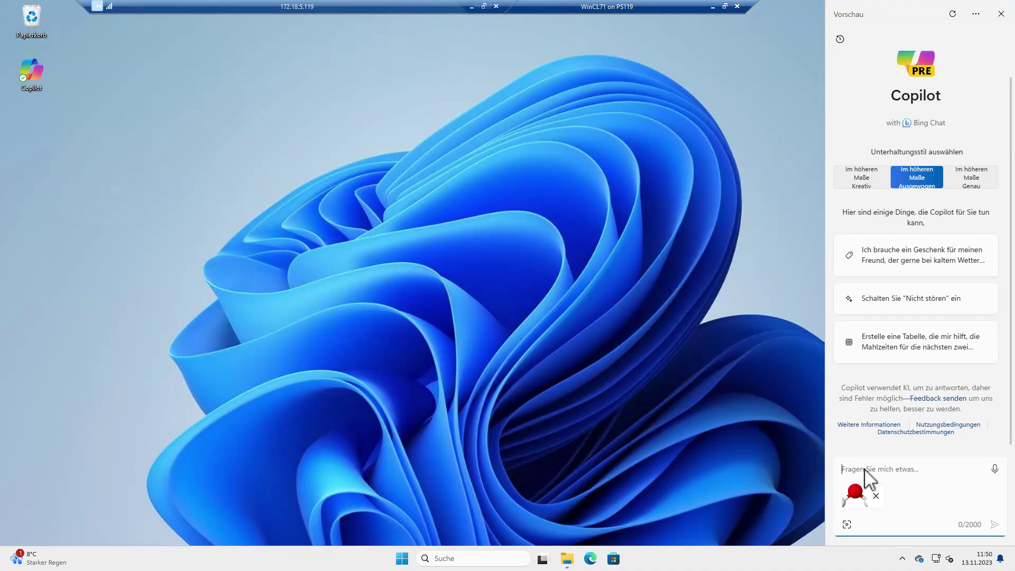
type("Was ist auf dem Bild zu sehen?")
key("Return")
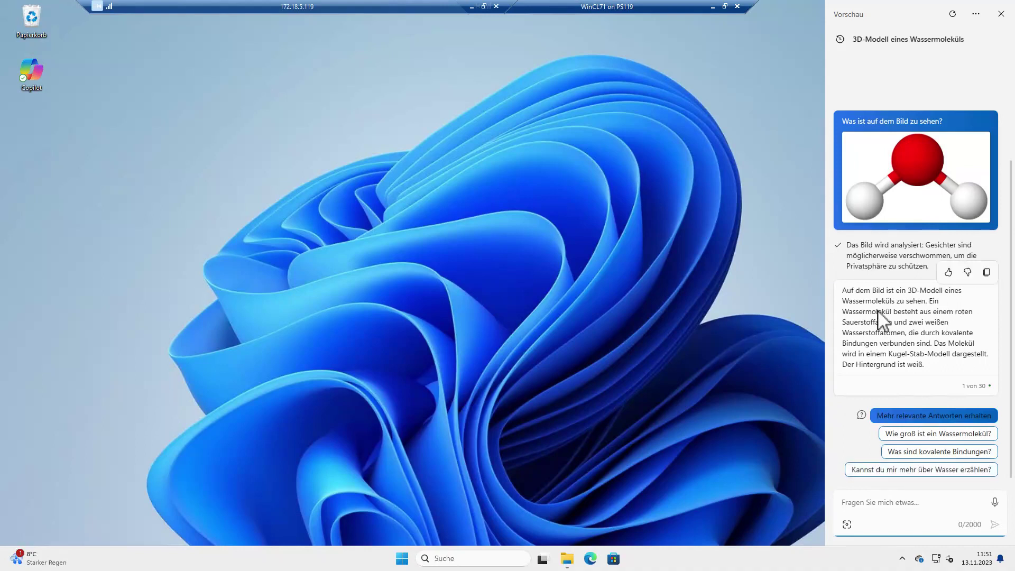
Step: Highlight the passage about the molecule's atoms in Copilot's answer and look over the demo images in the Downloads folder
left_click_drag(852, 302, 916, 333)
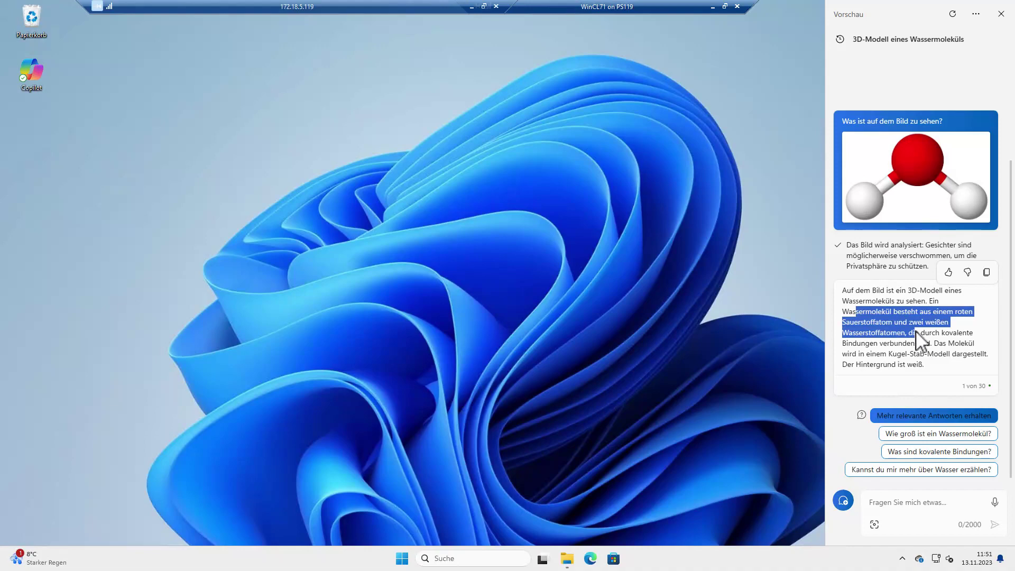
left_click(567, 559)
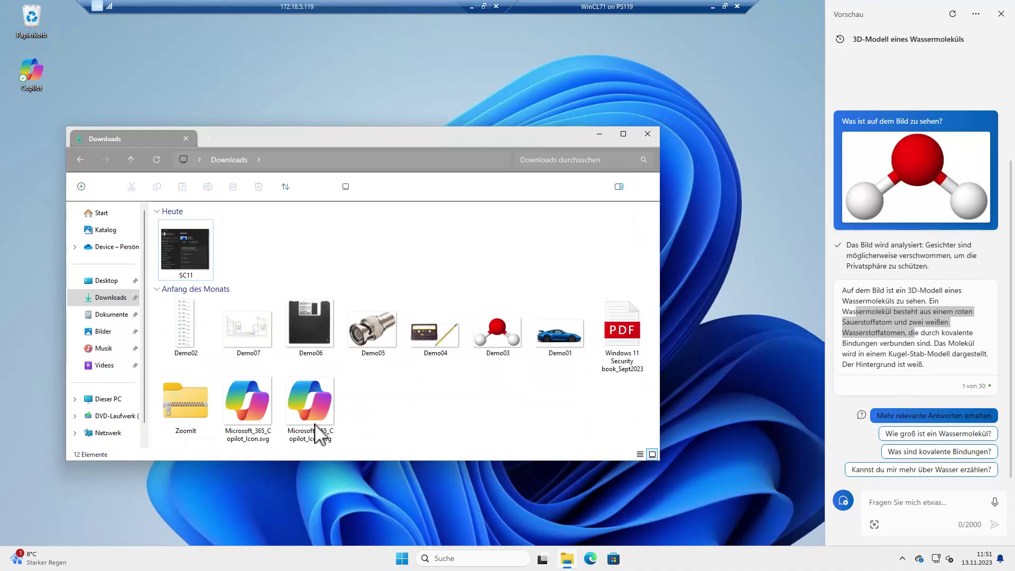
left_click(600, 134)
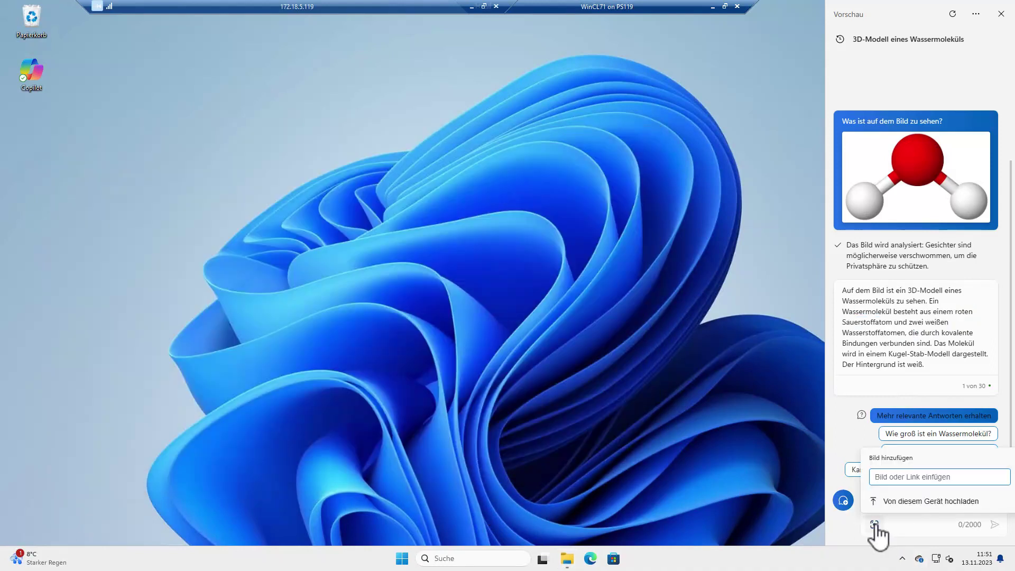
Step: Attach the Demo07 schematic image from the Downloads folder to the Copilot chat
left_click(876, 506)
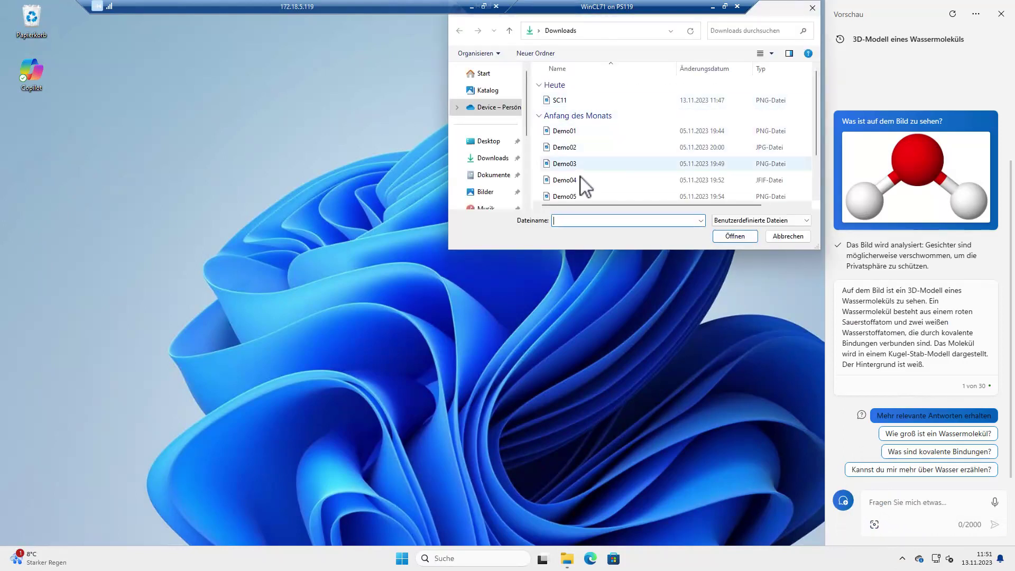
scroll(583, 182, "down", 1)
left_click(581, 176)
left_click(745, 236)
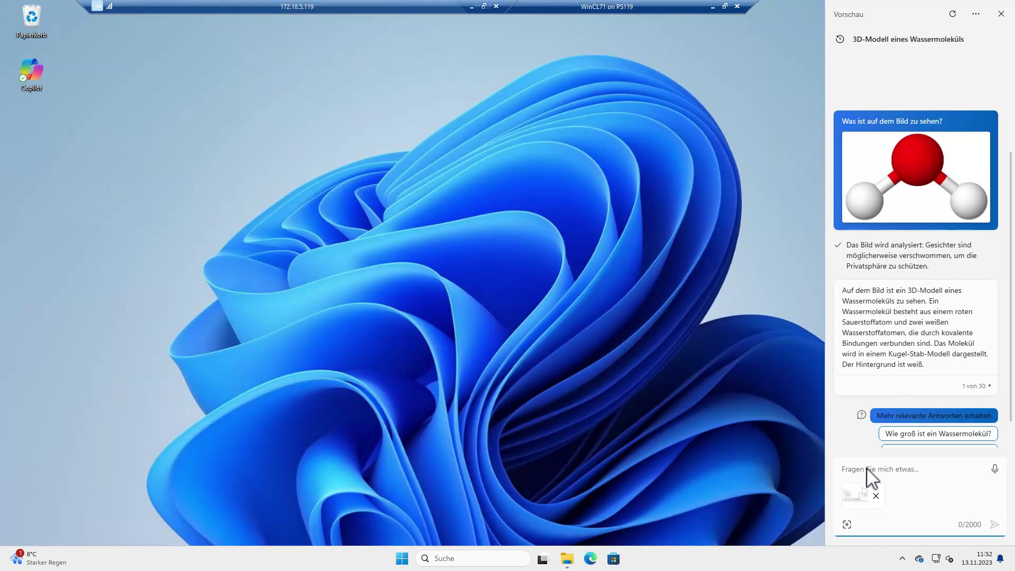
Step: Start a fresh Copilot chat and attach the Demo07 schematic image from the Downloads folder
left_click(952, 12)
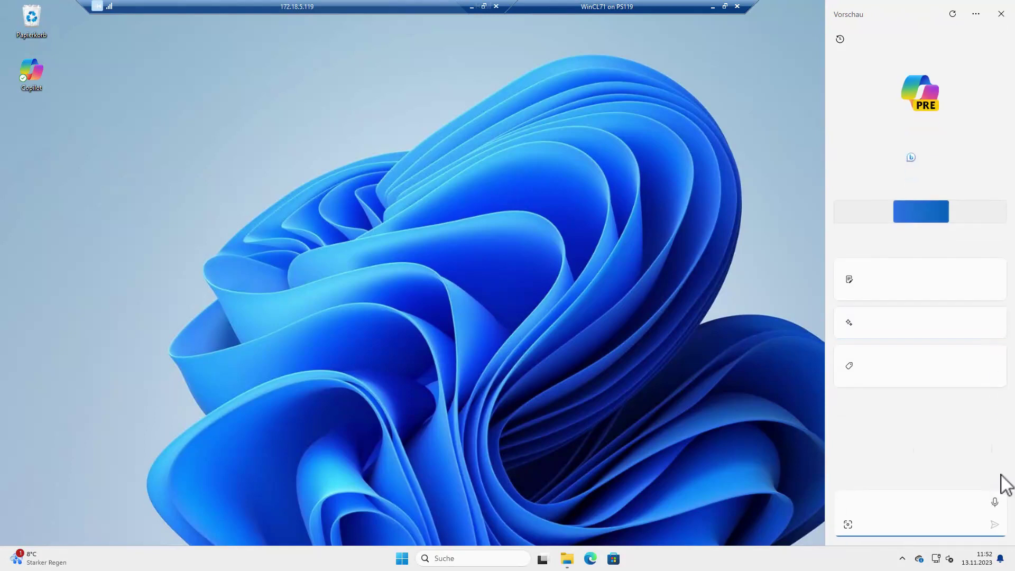
left_click(847, 525)
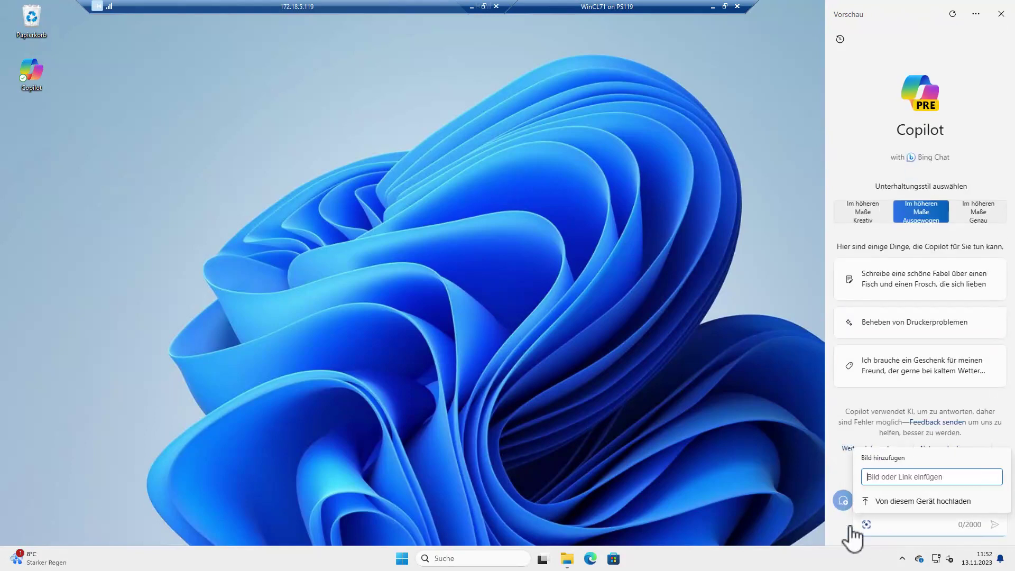
left_click(904, 503)
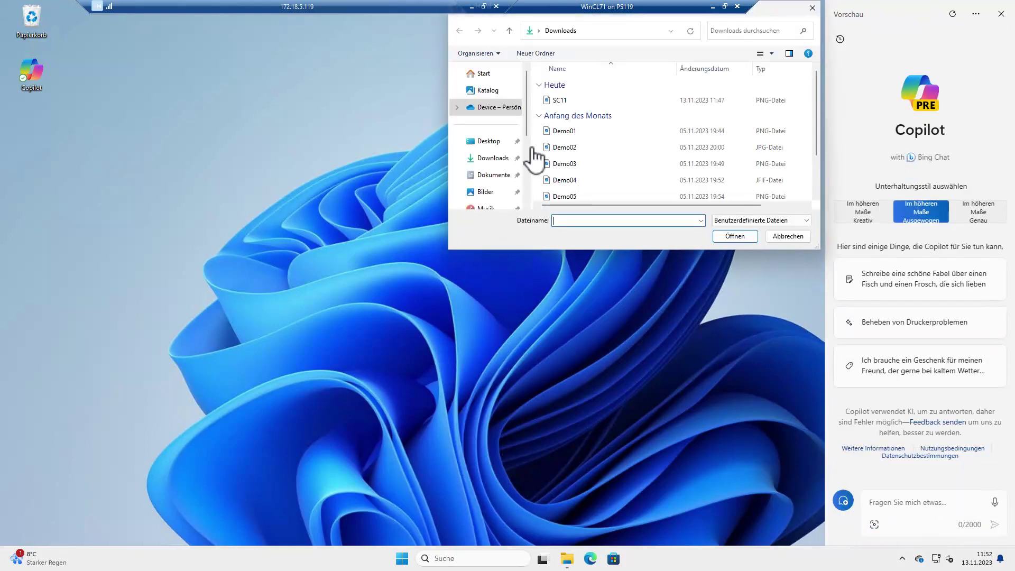
scroll(575, 179, "down", 1)
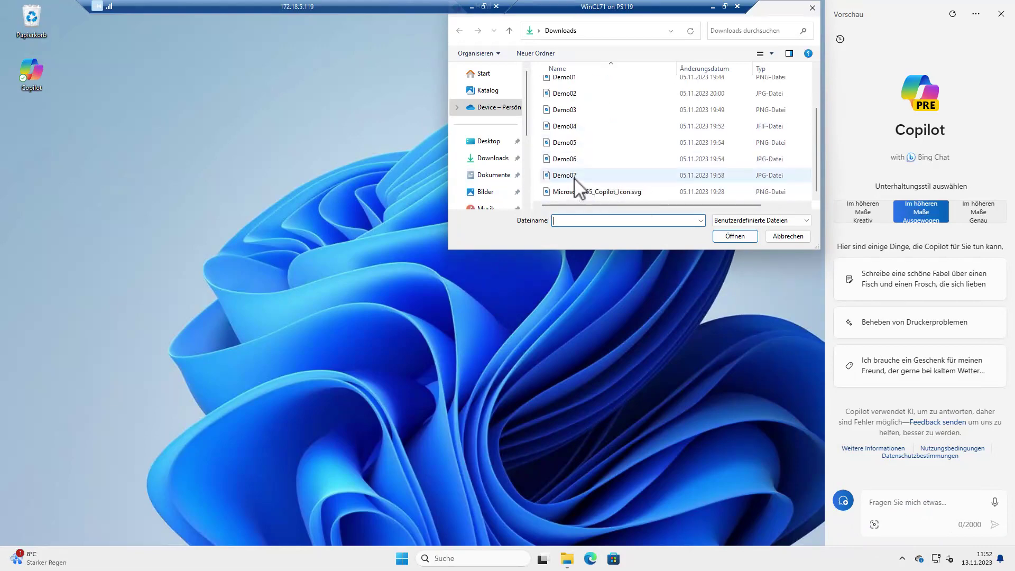
left_click(575, 176)
left_click(747, 241)
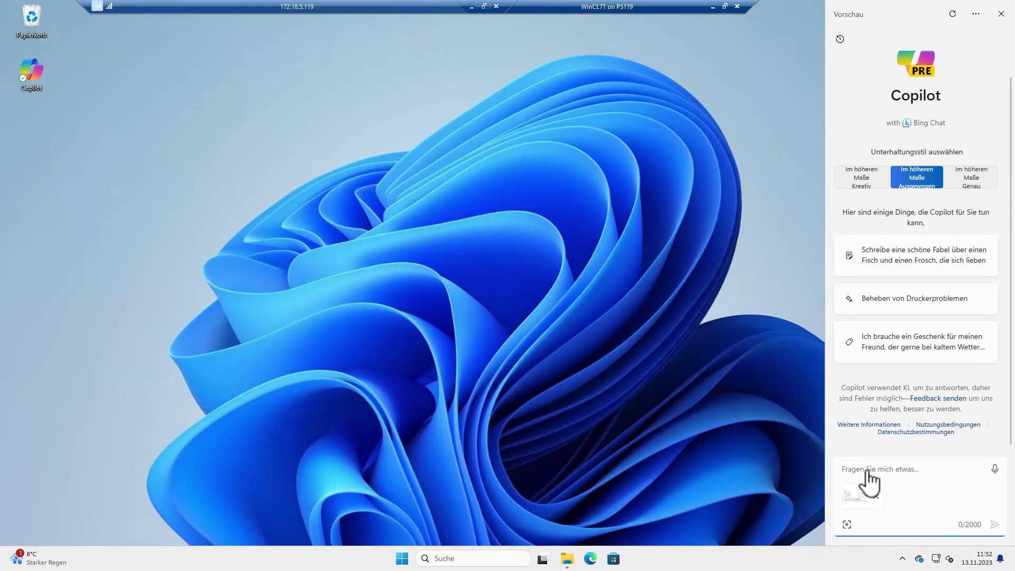
Step: Ask Copilot "Was ist auf diesem Bild zu sehen?" about the schematic and review its answer, marking the passage on the circuit type
type("Was ist auf diesem Bild zu sehen?")
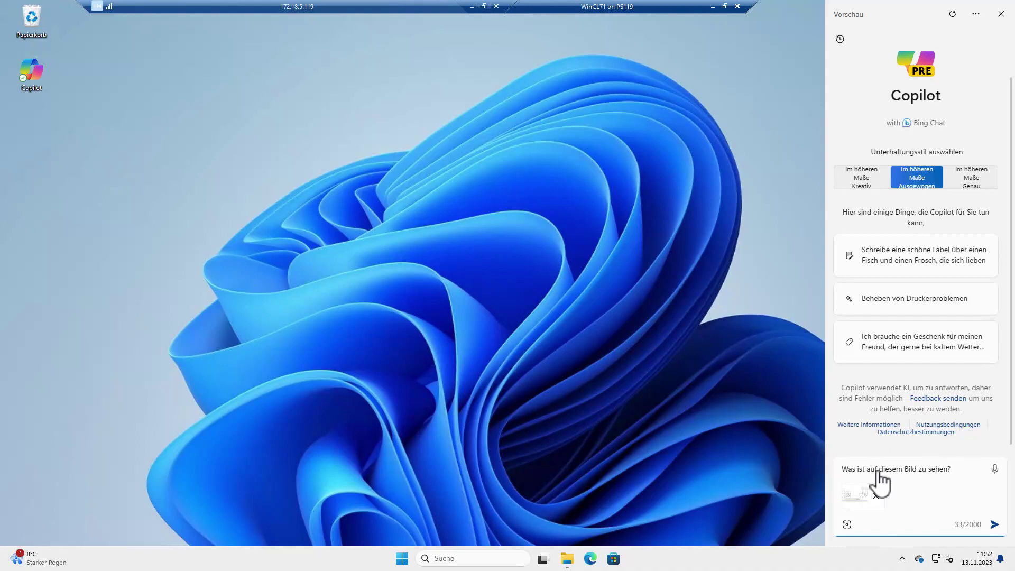
left_click(994, 524)
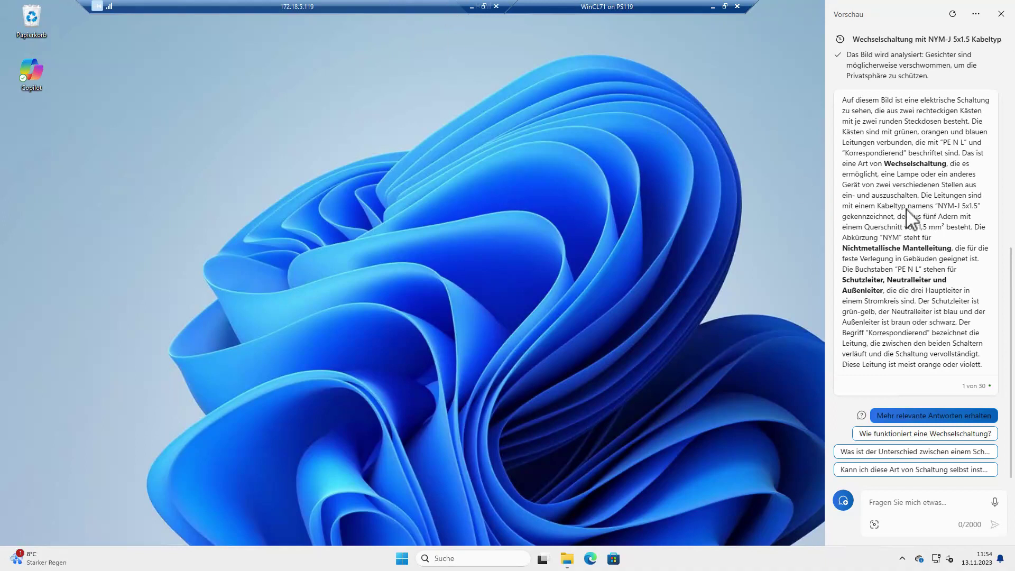
scroll(890, 211, "up", 3)
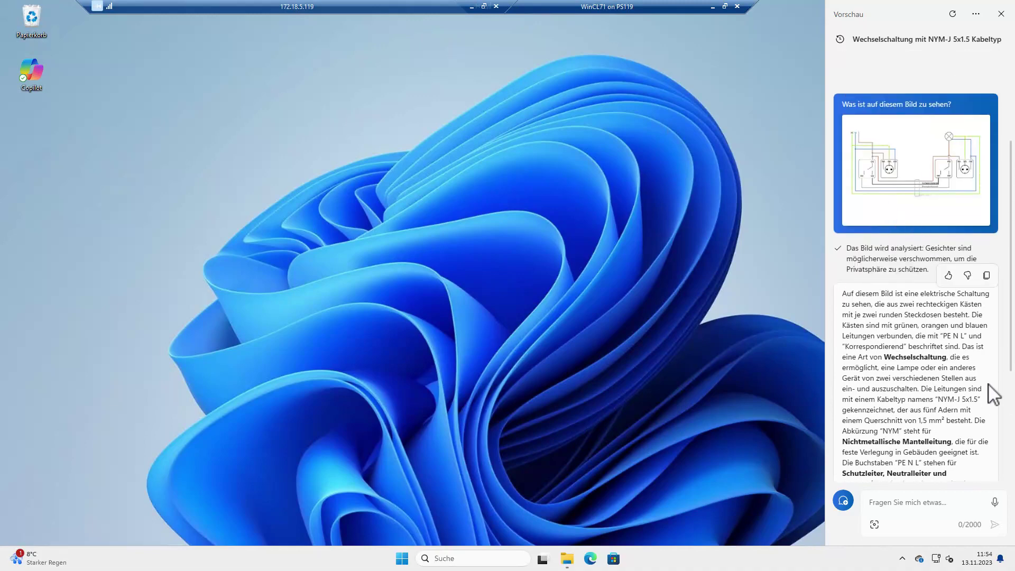
scroll(988, 407, "down", 1)
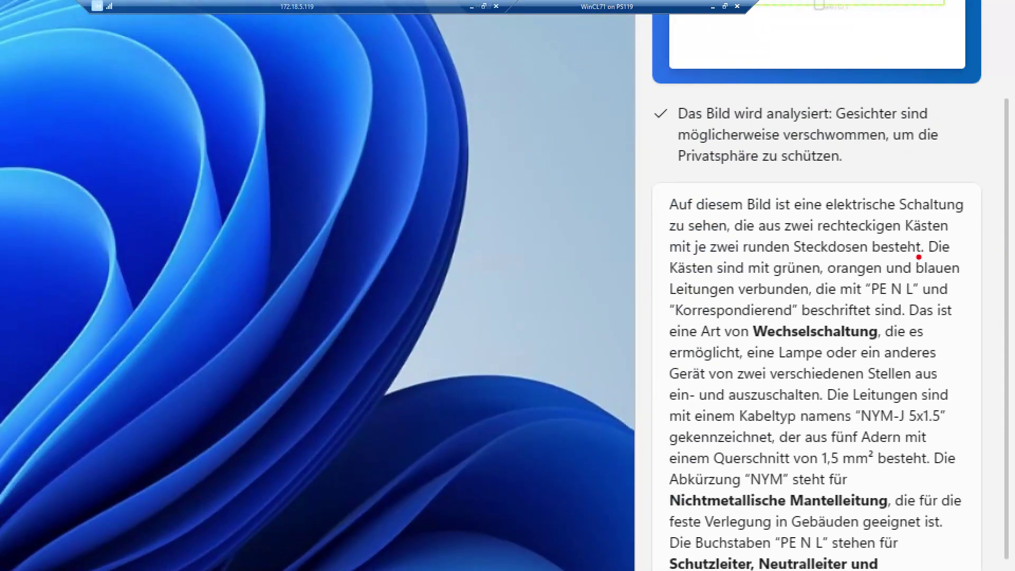
left_click_drag(743, 316, 883, 345)
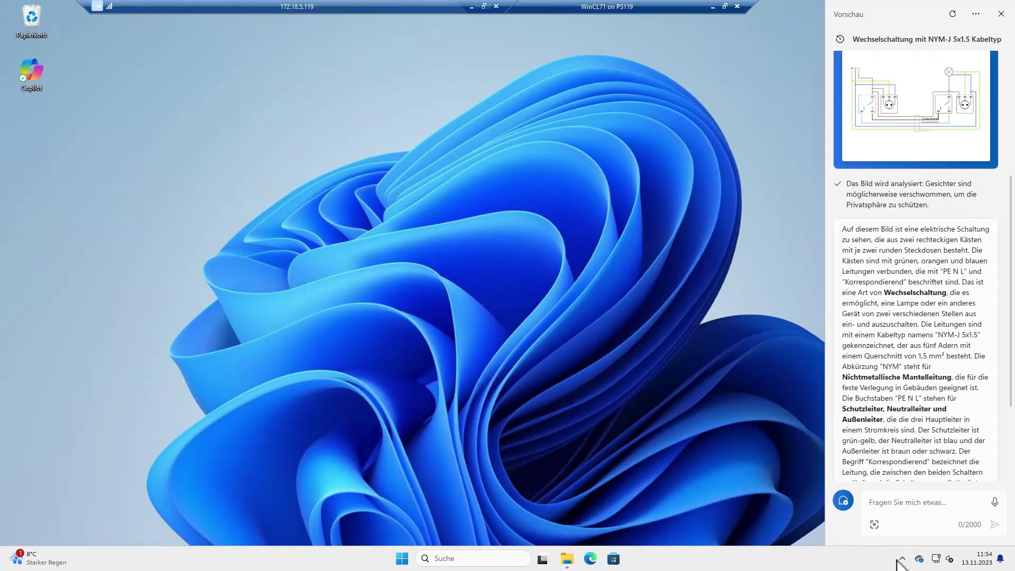
Step: Look over the demo images in the Downloads folder and attach the Demo04 cassette and pencil image to the Copilot chat
left_click(568, 560)
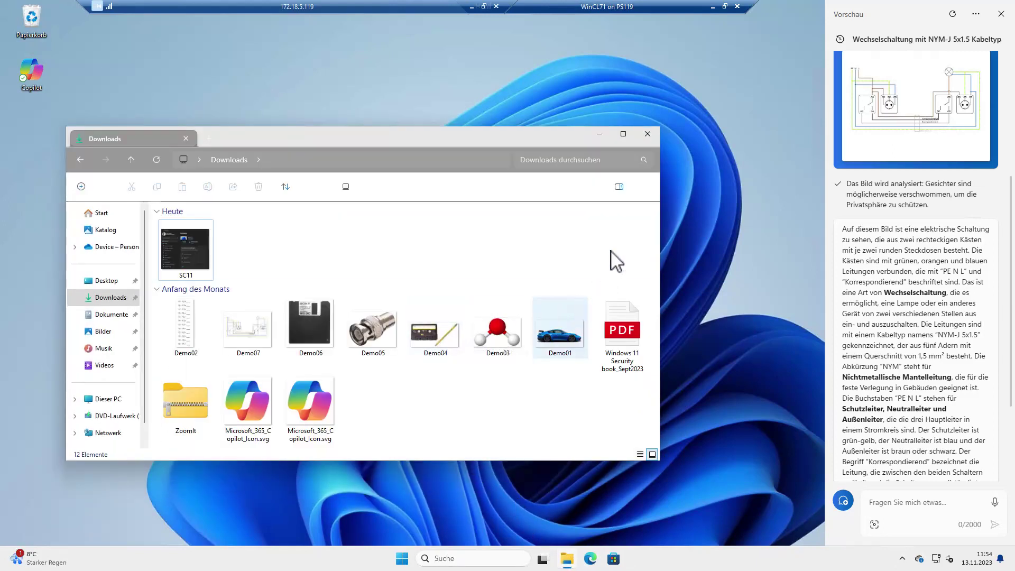
left_click(601, 135)
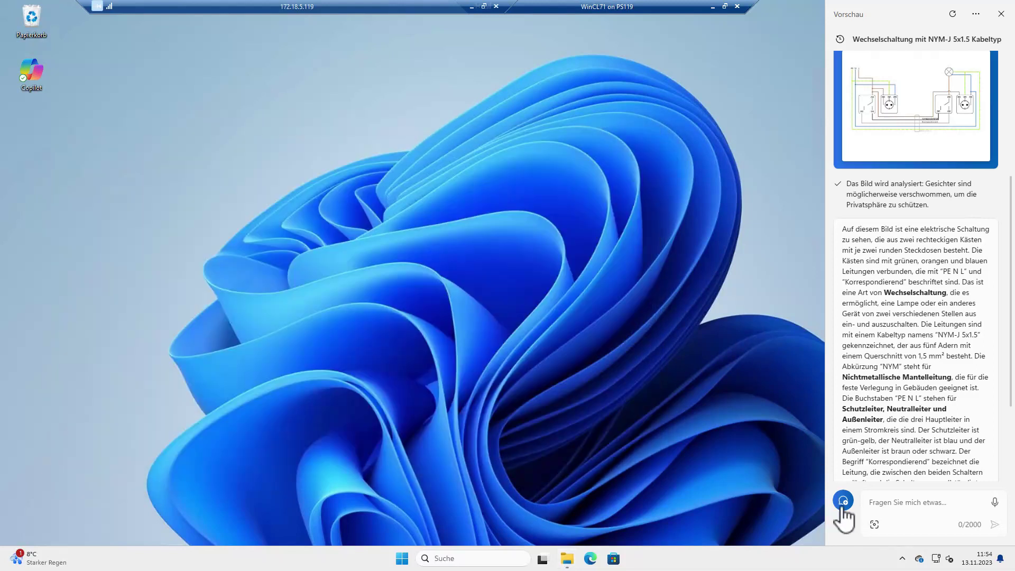
left_click(874, 525)
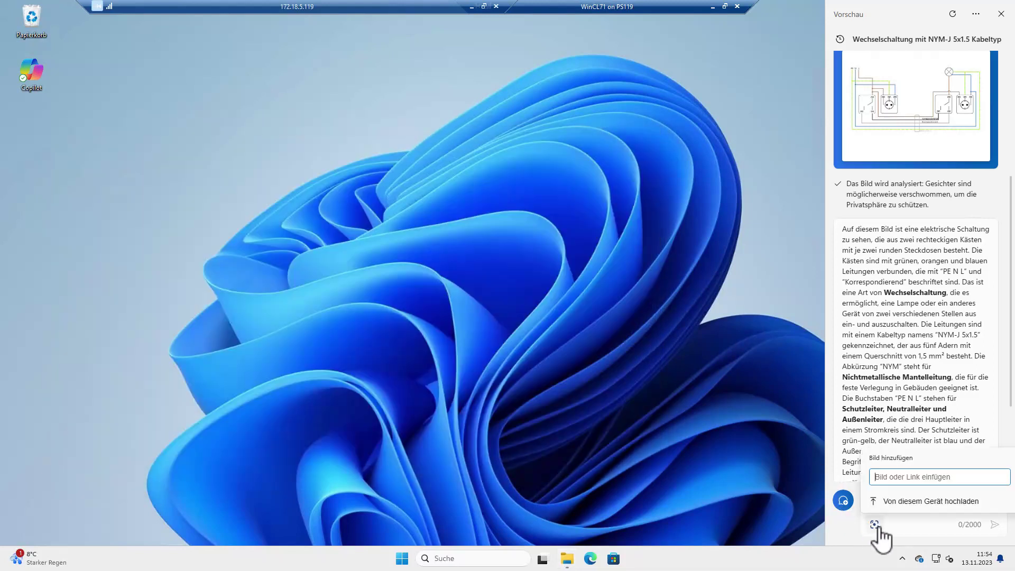
left_click(890, 502)
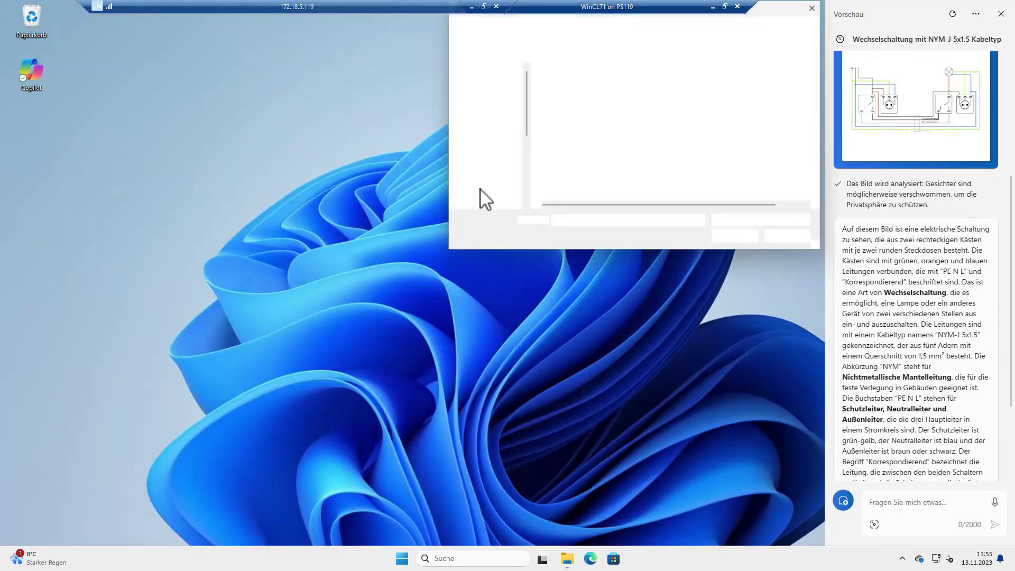
left_click(565, 181)
left_click(731, 234)
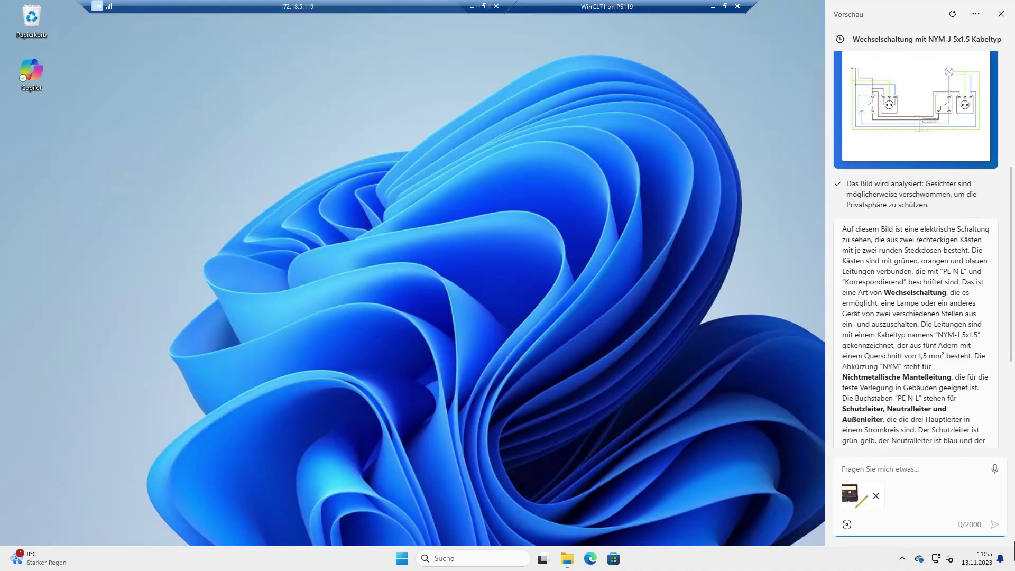
Step: Ask Copilot "Was ist auf diesem Bild zu sehen?" about the cassette image and mark the passage linking the pencil and cassette
type("Was ist auf diesem Bild zu sehen?")
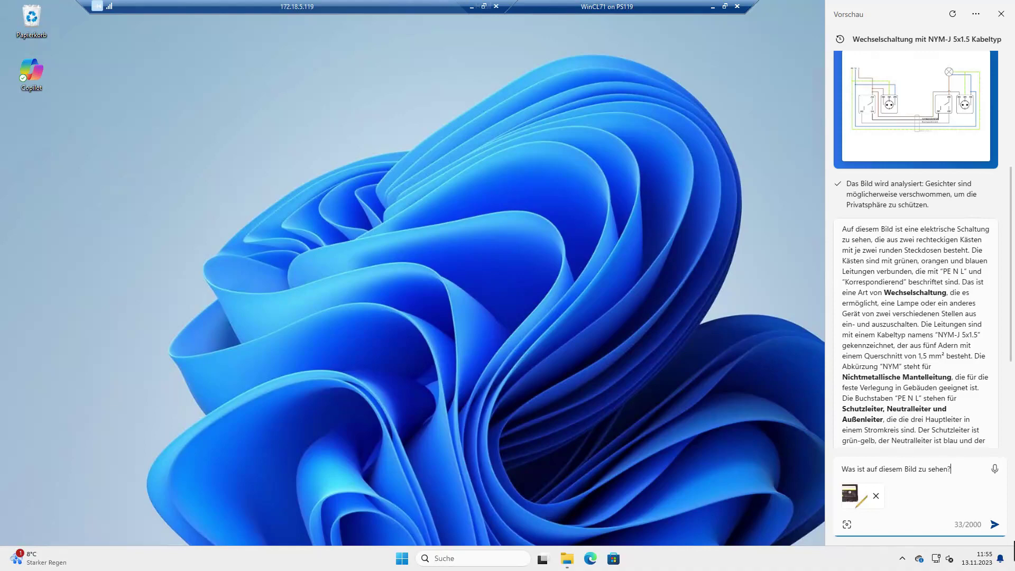
key("Return")
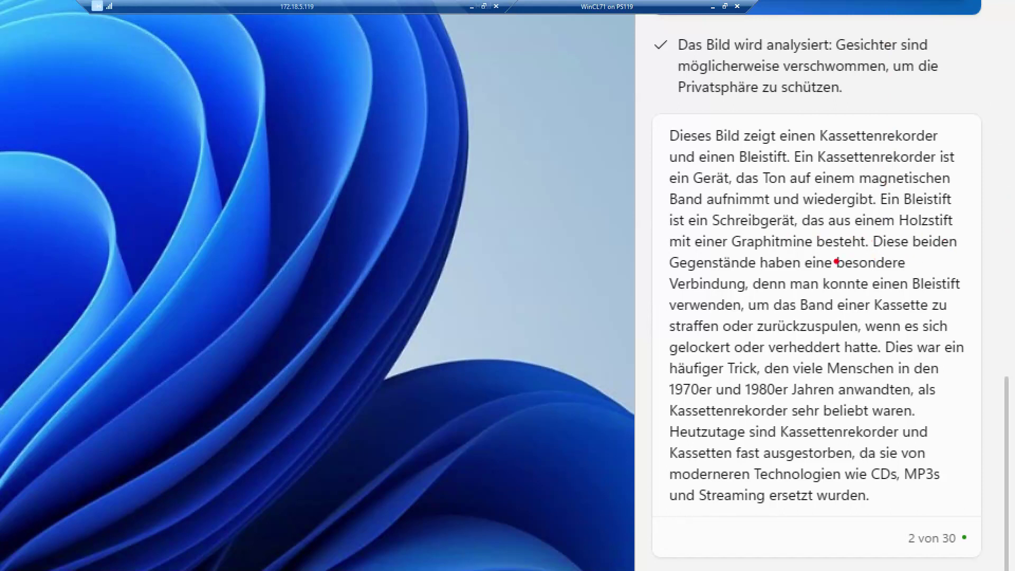
mouse_move(661, 248)
left_mouse_down()
mouse_move(793, 295)
mouse_move(969, 329)
mouse_move(978, 355)
mouse_move(961, 376)
mouse_move(966, 414)
mouse_move(956, 420)
mouse_move(960, 512)
left_mouse_up()
key("Escape")
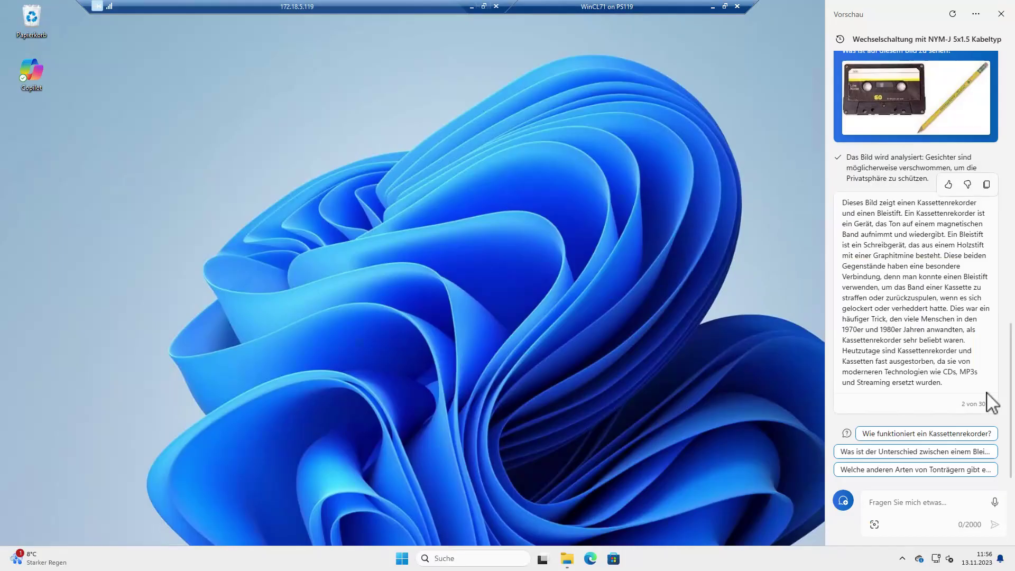
Step: Ask Copilot the follow-up question "Wie funktioniert das mit dem Stift und der Kasette genau?"
left_click(894, 518)
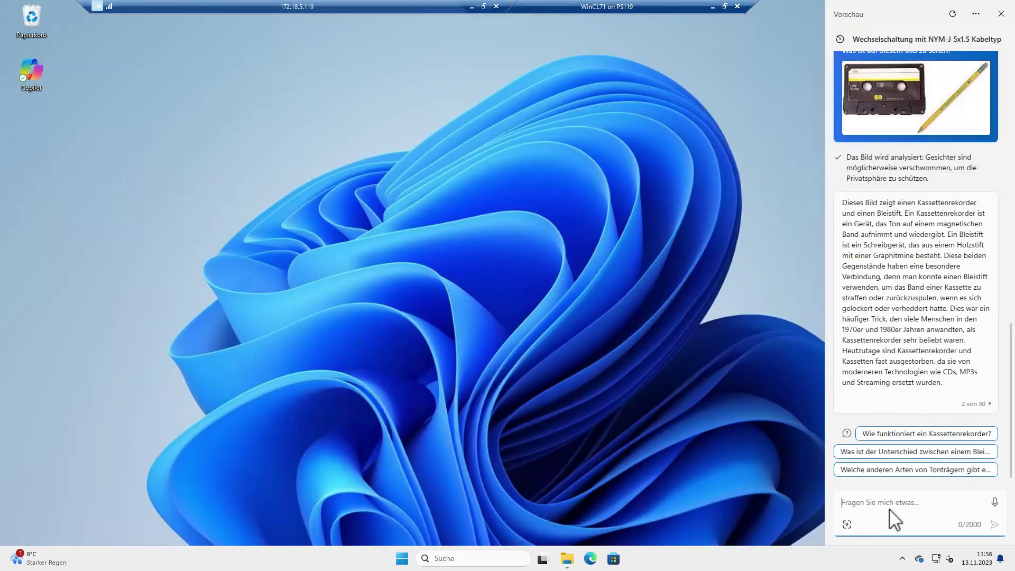
type("Wie funktioniert das mit dem Stif")
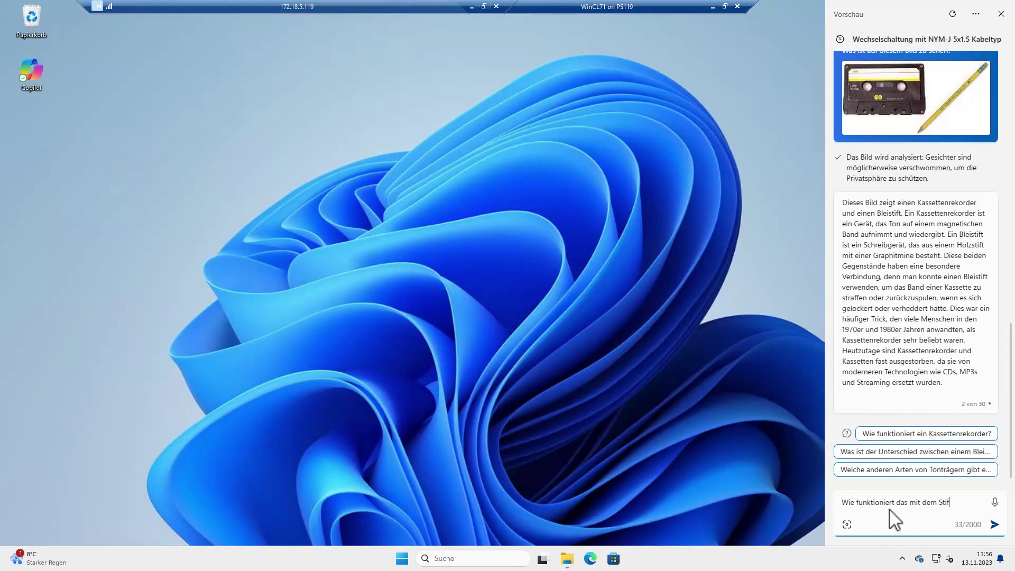
type("t und der K")
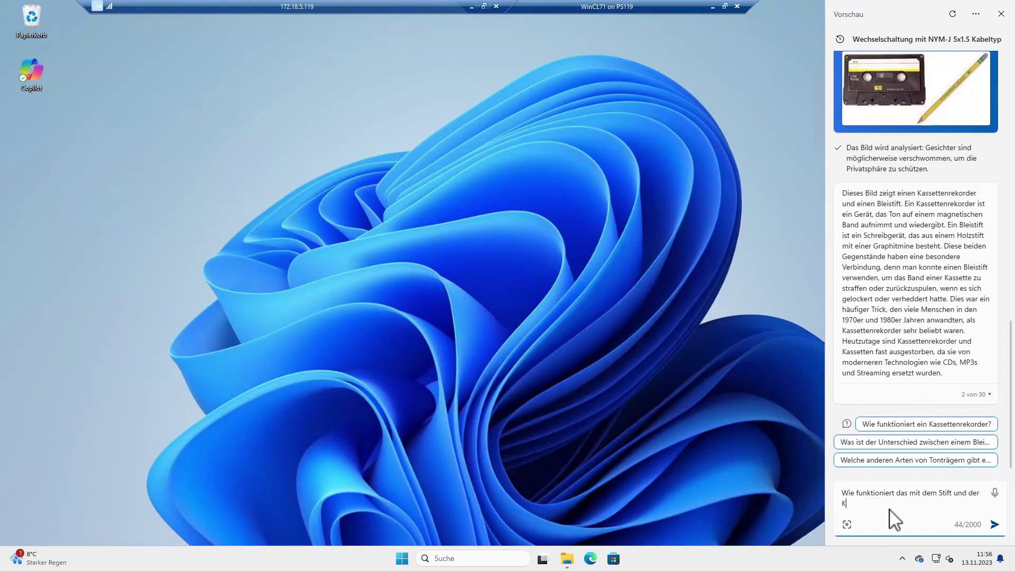
type("asette genau?")
key("Return")
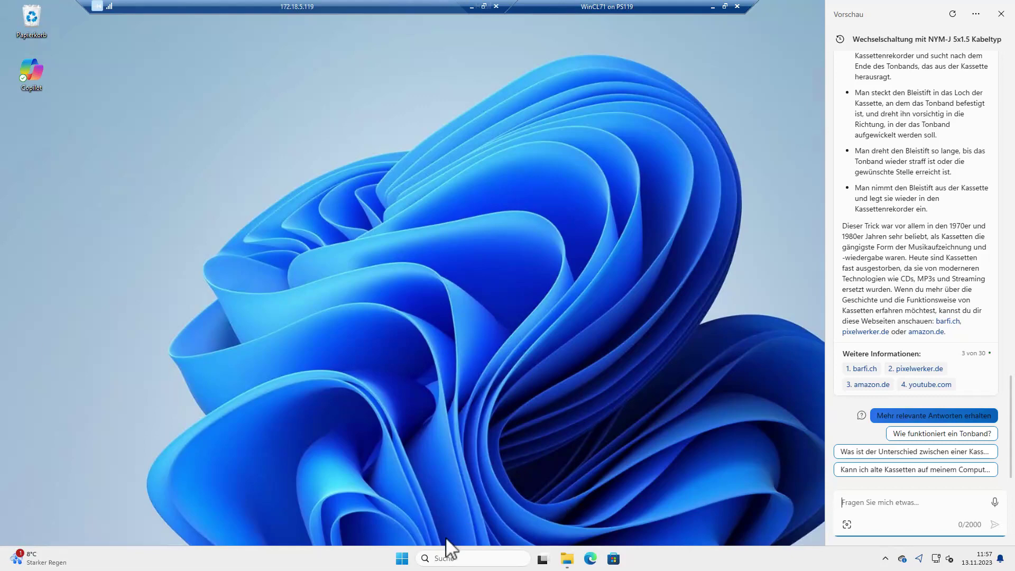
Step: Check the type of account signed in to WinCL71 in the Windows account settings, and close Settings
left_click(402, 560)
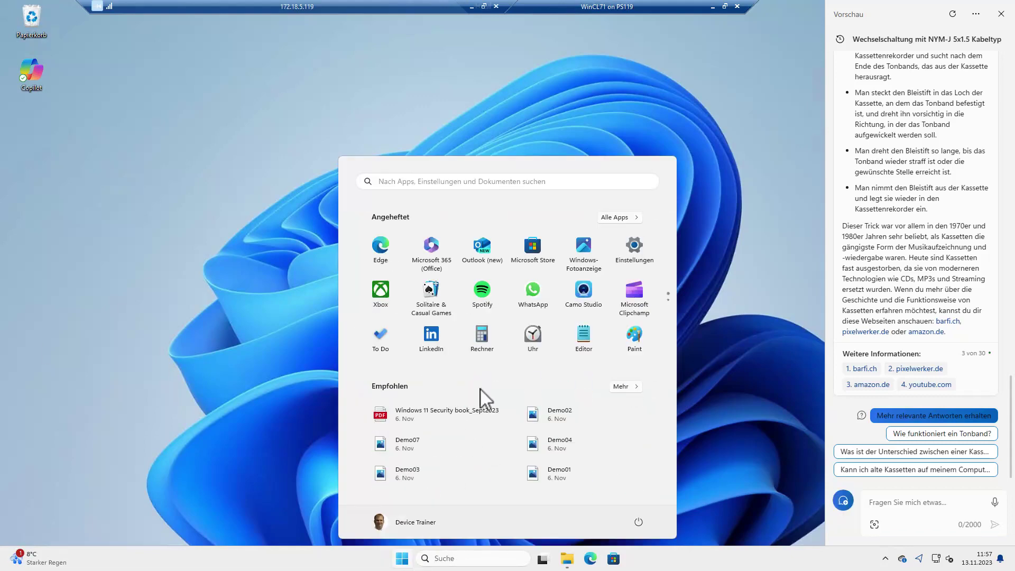
left_click(637, 249)
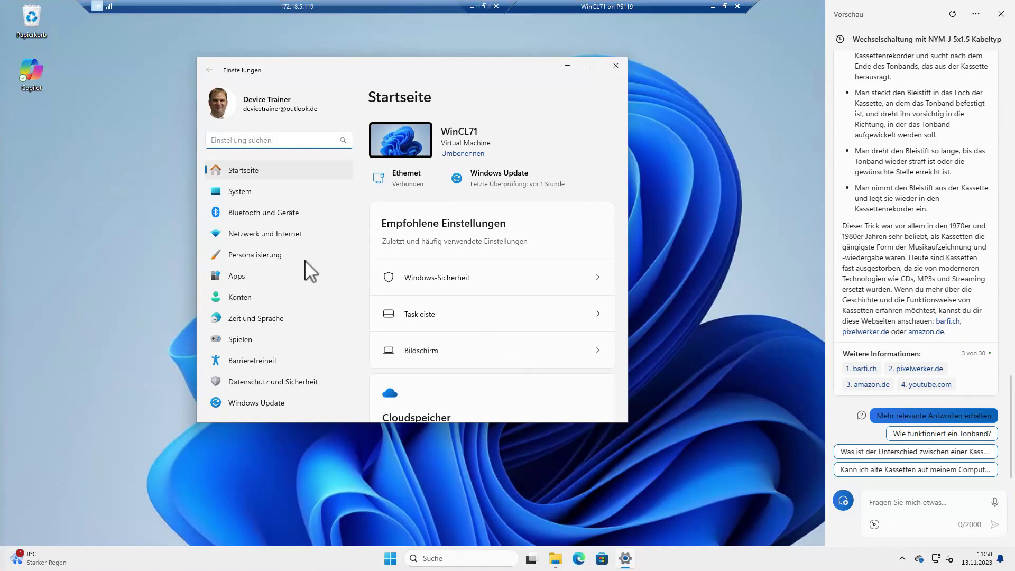
left_click(239, 300)
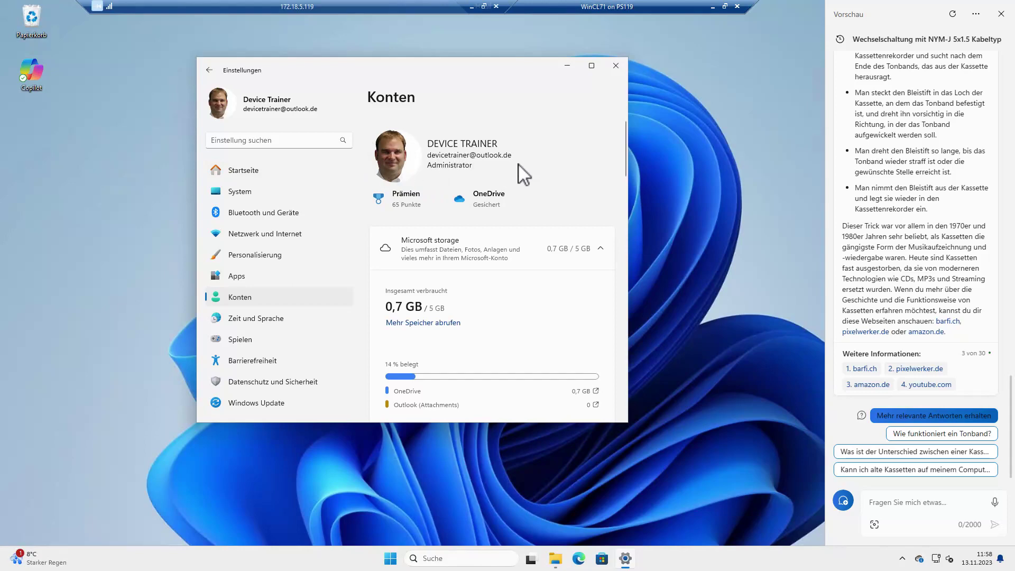
left_click(615, 66)
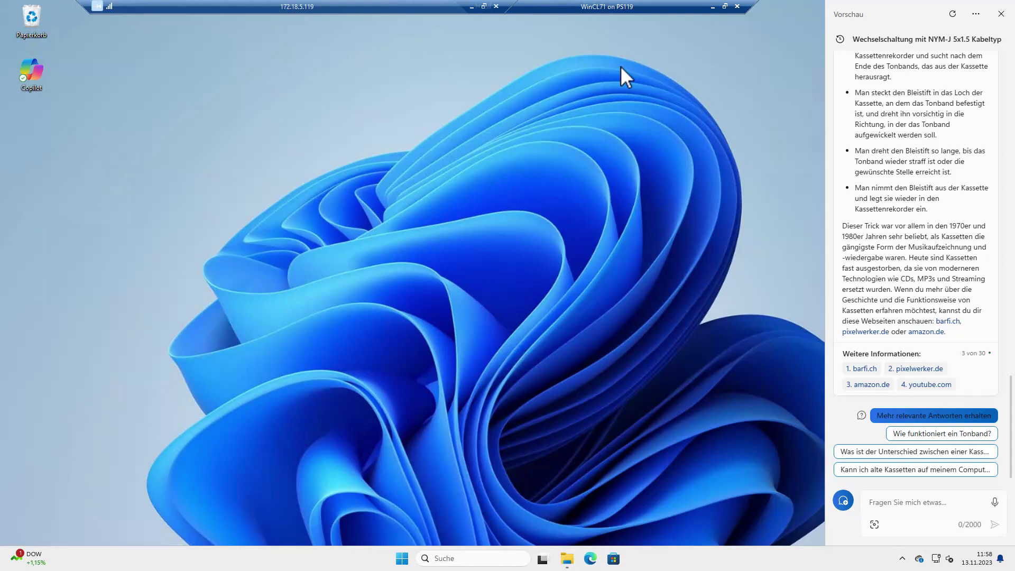
Step: Switch to the WinCL72 virtual machine and examine Copilot's Bing Chat Enterprise label and the explanation of its "Geschützt" status
left_click(712, 7)
mouse_move(456, 561)
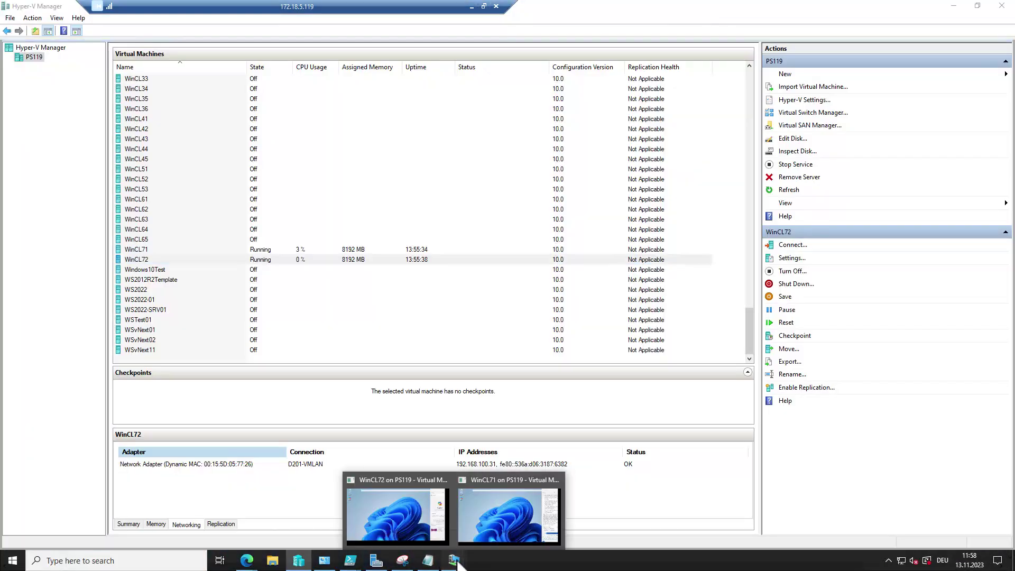
left_click(399, 515)
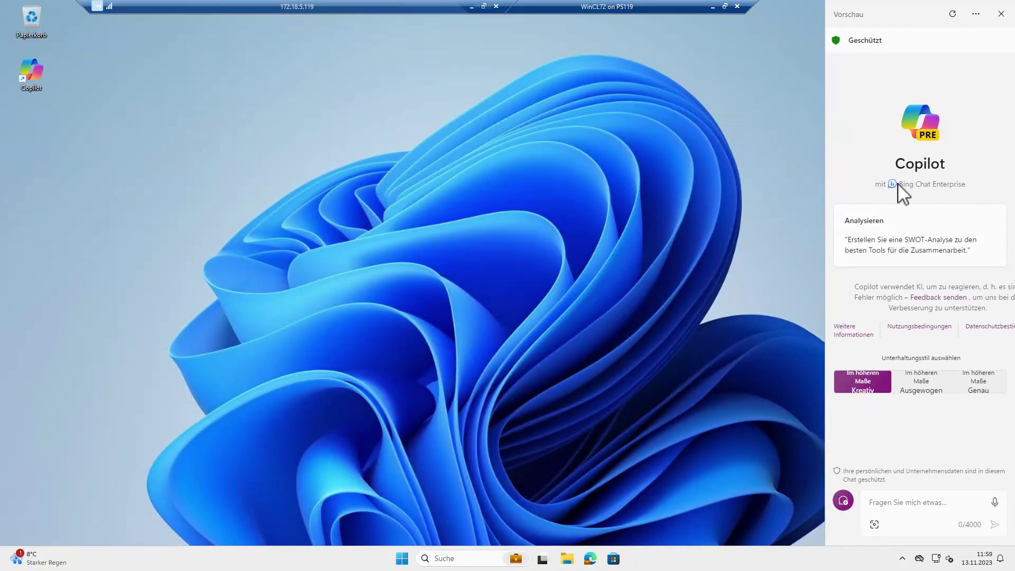
left_click_drag(900, 183, 972, 190)
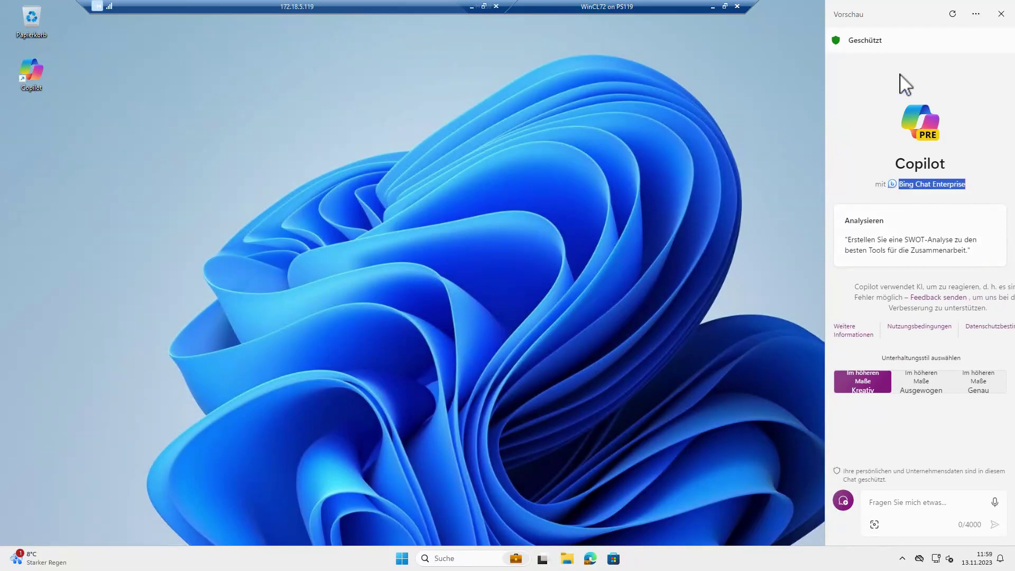
mouse_move(853, 43)
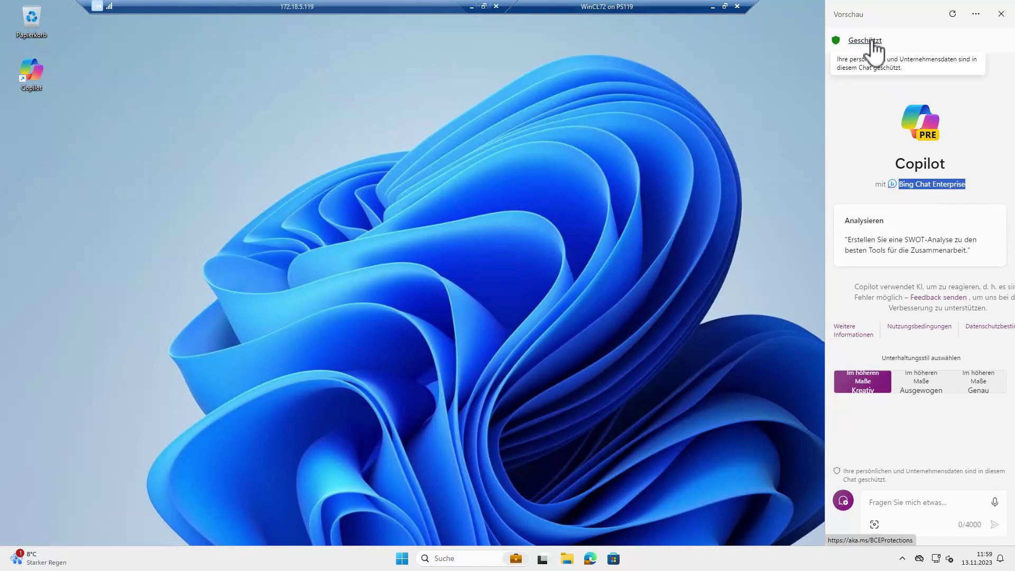
left_click(888, 502)
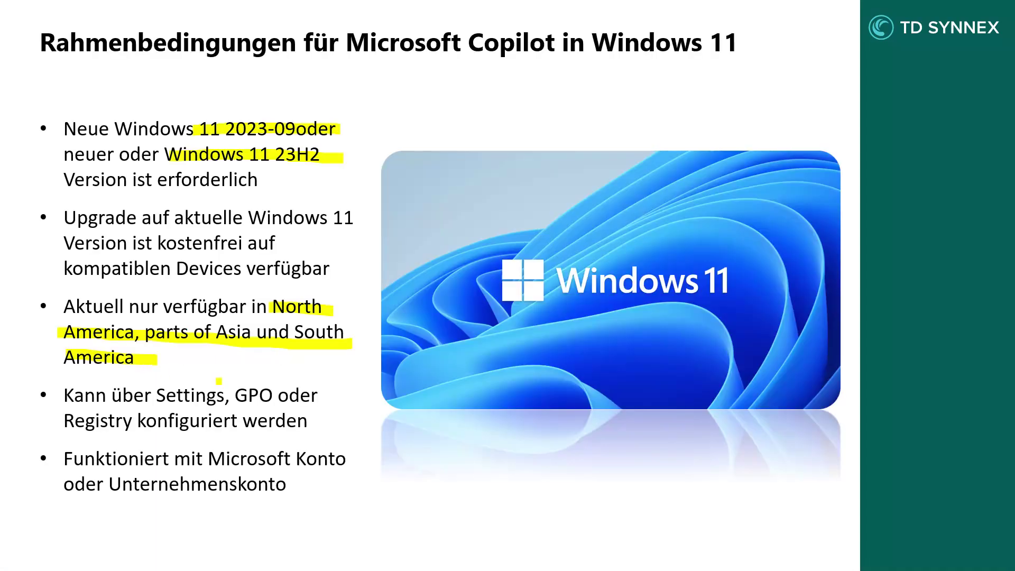
left_click_drag(272, 299, 357, 309)
left_click_drag(58, 320, 324, 319)
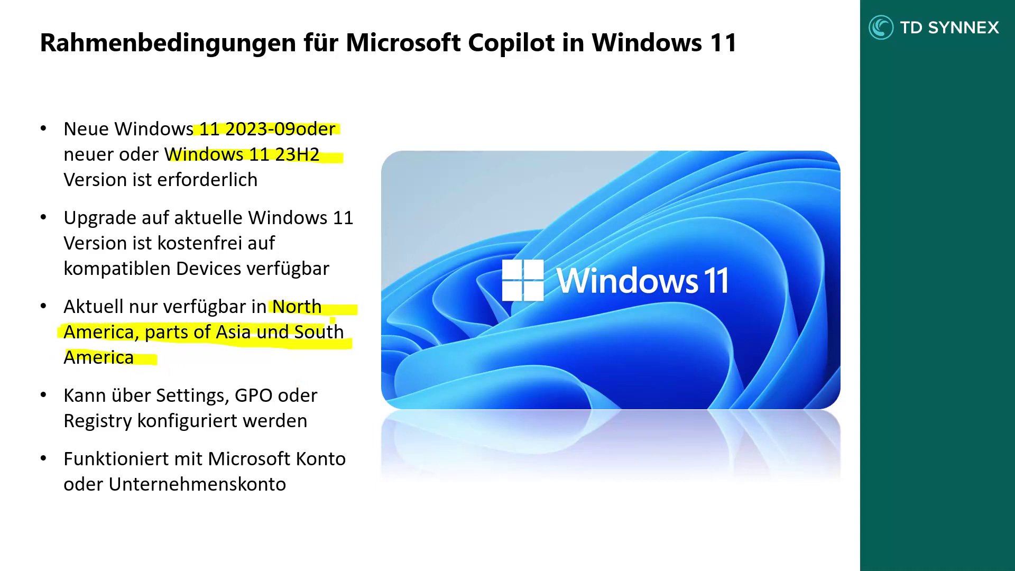
left_click_drag(53, 349, 143, 348)
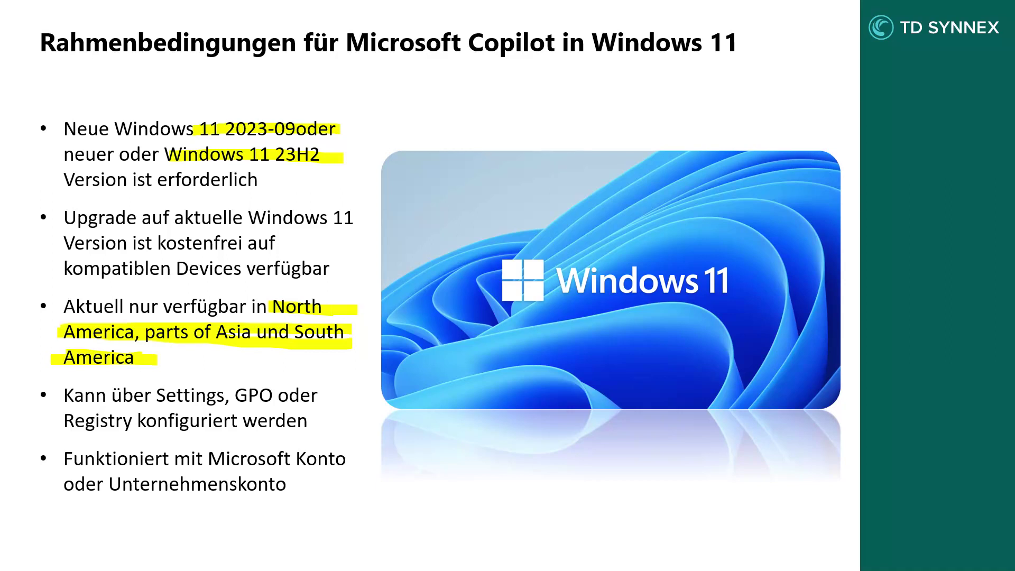
key("Right")
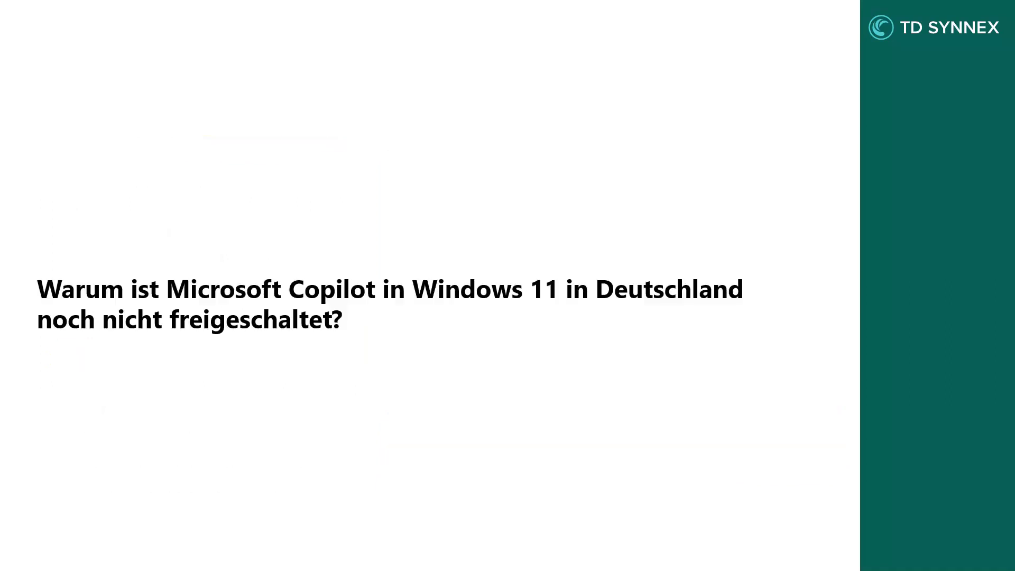